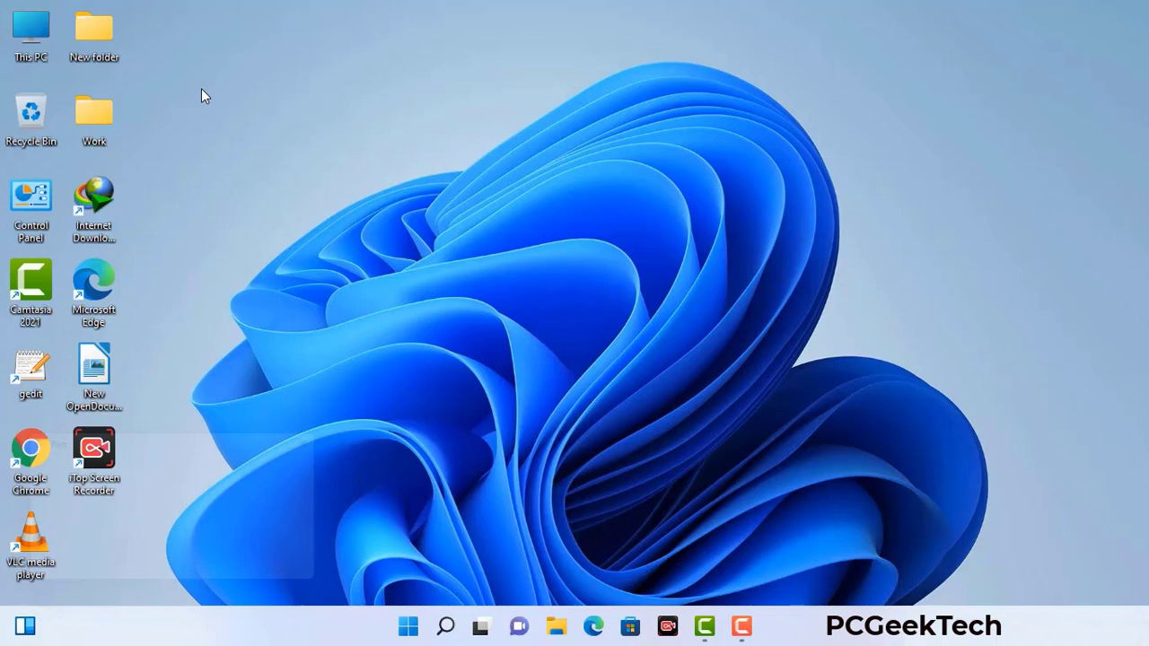
- Open the Run box, move it to the upper centre, and enter msconfig
key(super+r)
drag(195, 437, 506, 143)
click(459, 224)
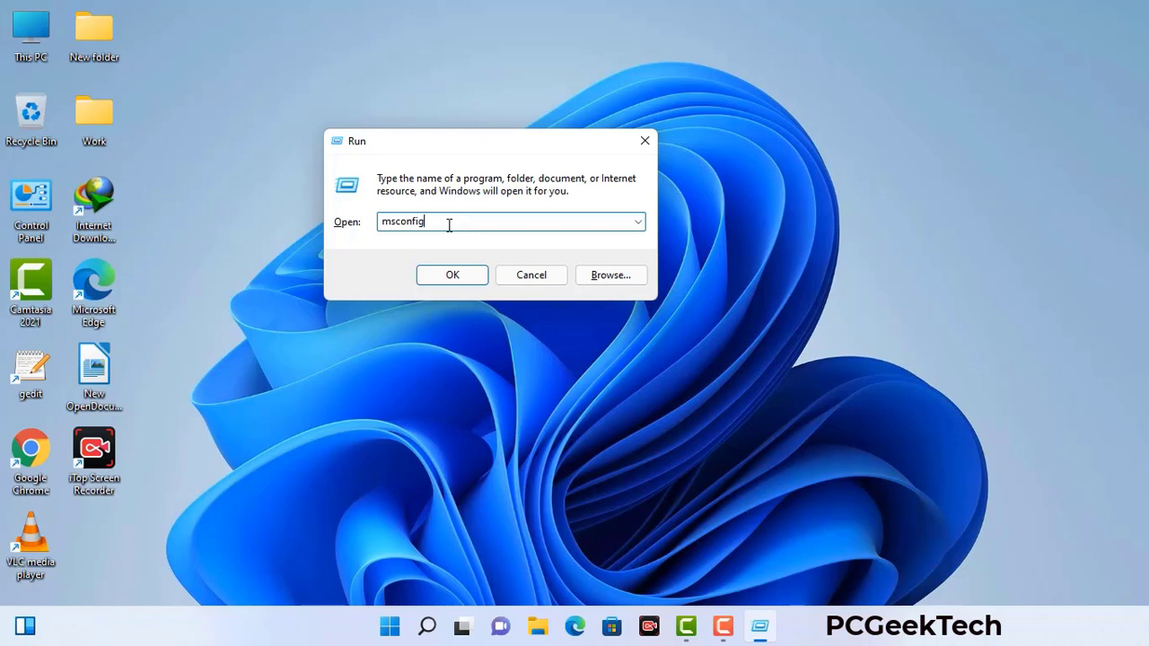
- In System Configuration's Boot tab, enable Safe boot with Network, apply, and restart
click(449, 275)
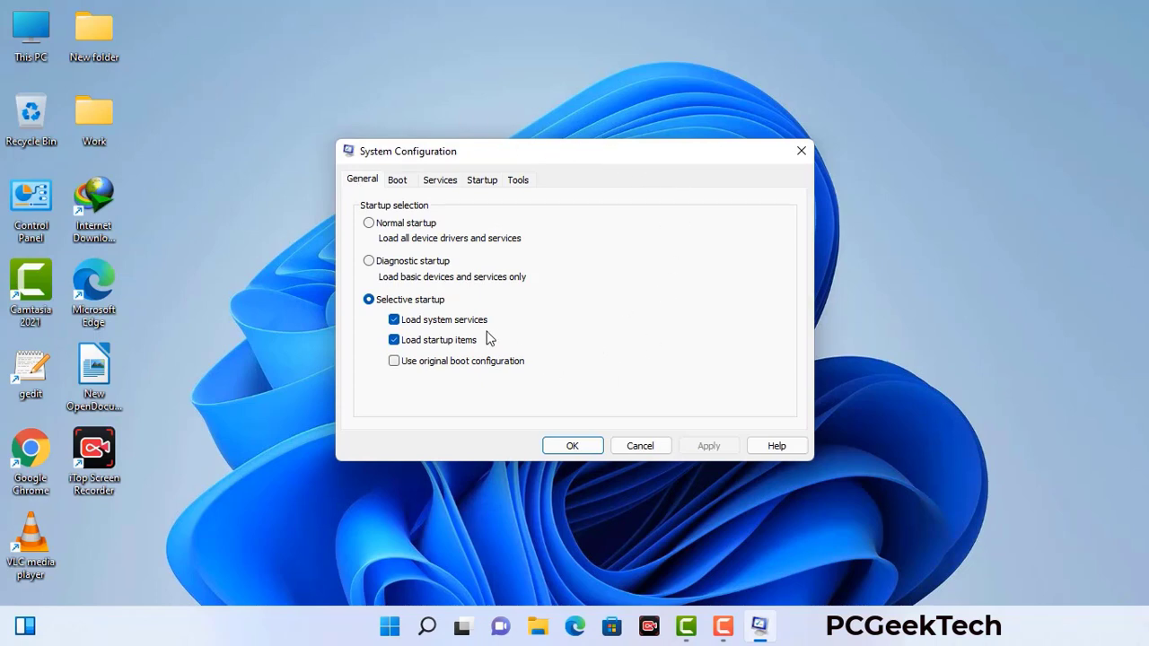
click(398, 182)
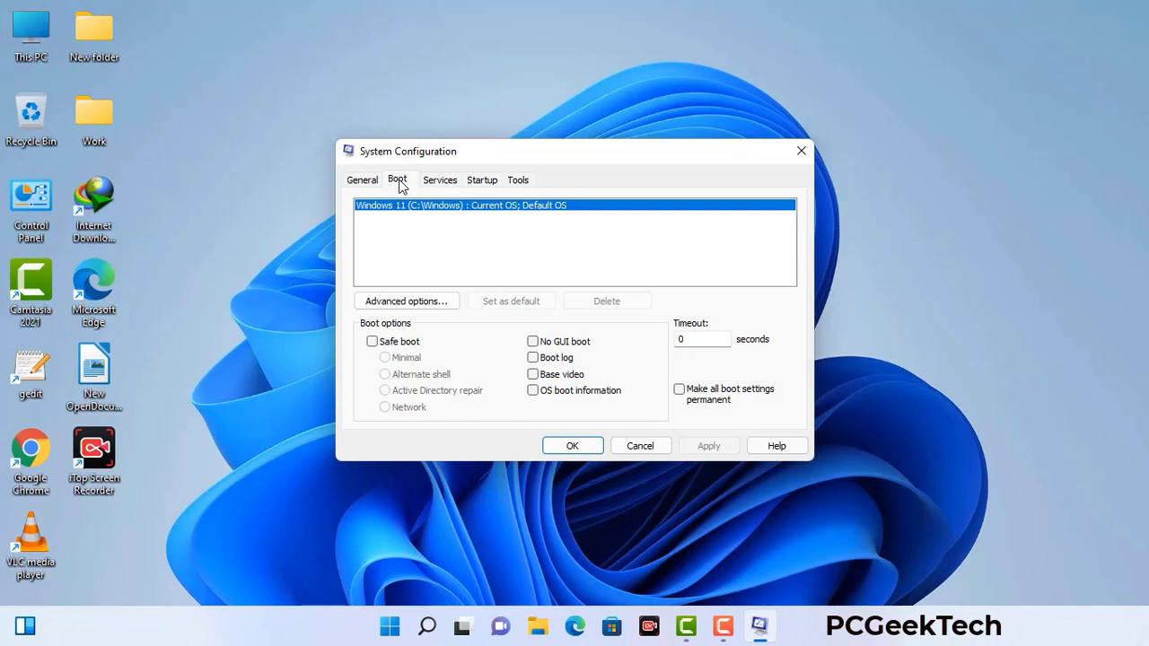
click(372, 343)
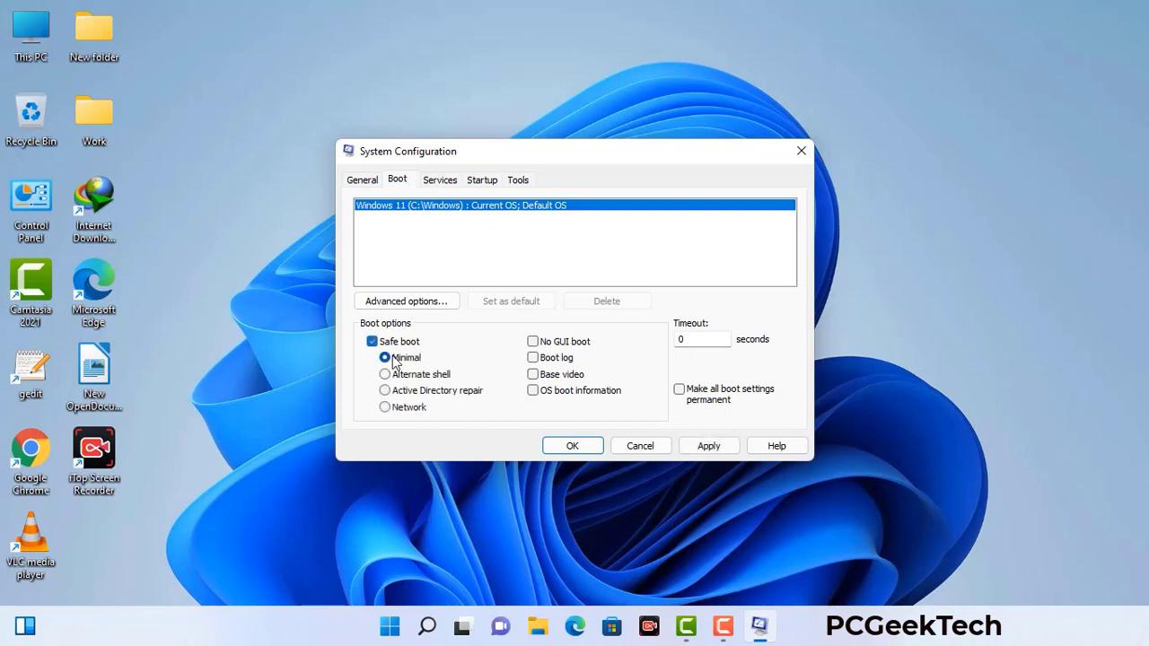
click(408, 408)
click(708, 446)
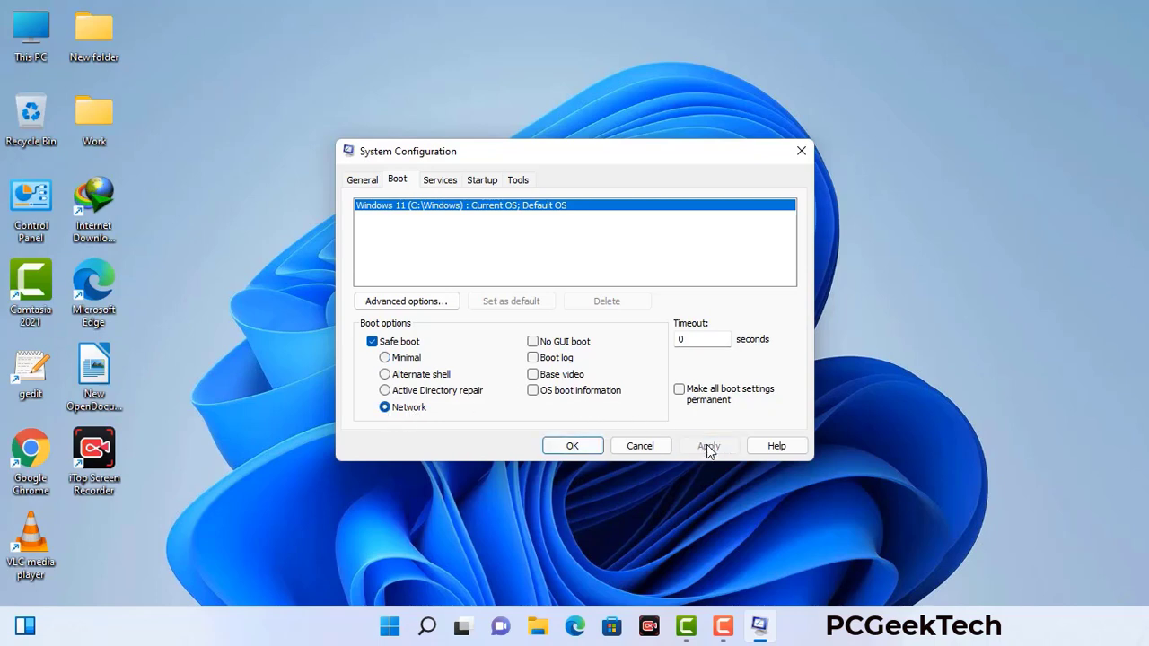
click(572, 446)
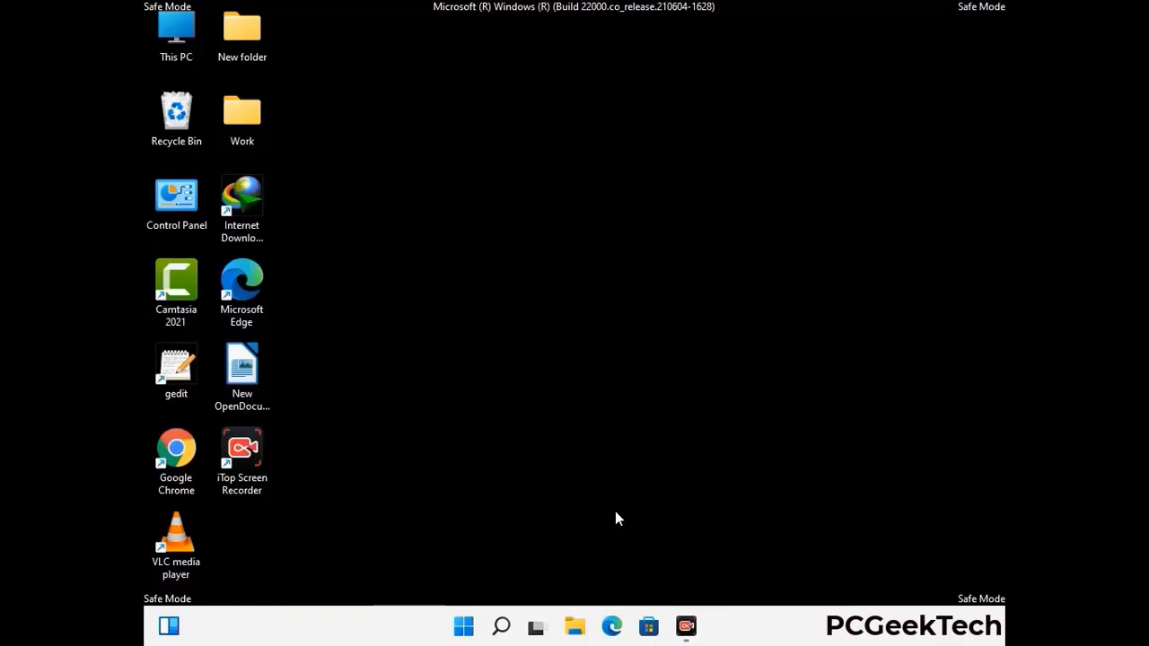
- Turn on 'Show hidden files, folders, and drives' in File Explorer Options, then close Control Panel
double_click(176, 213)
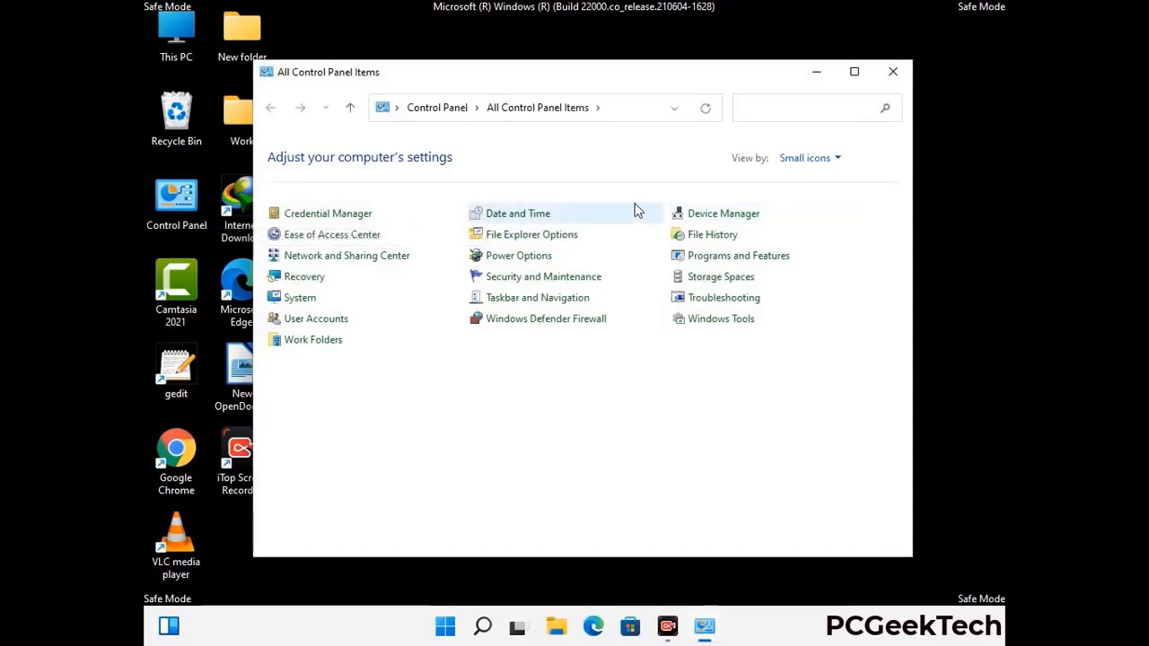
click(554, 239)
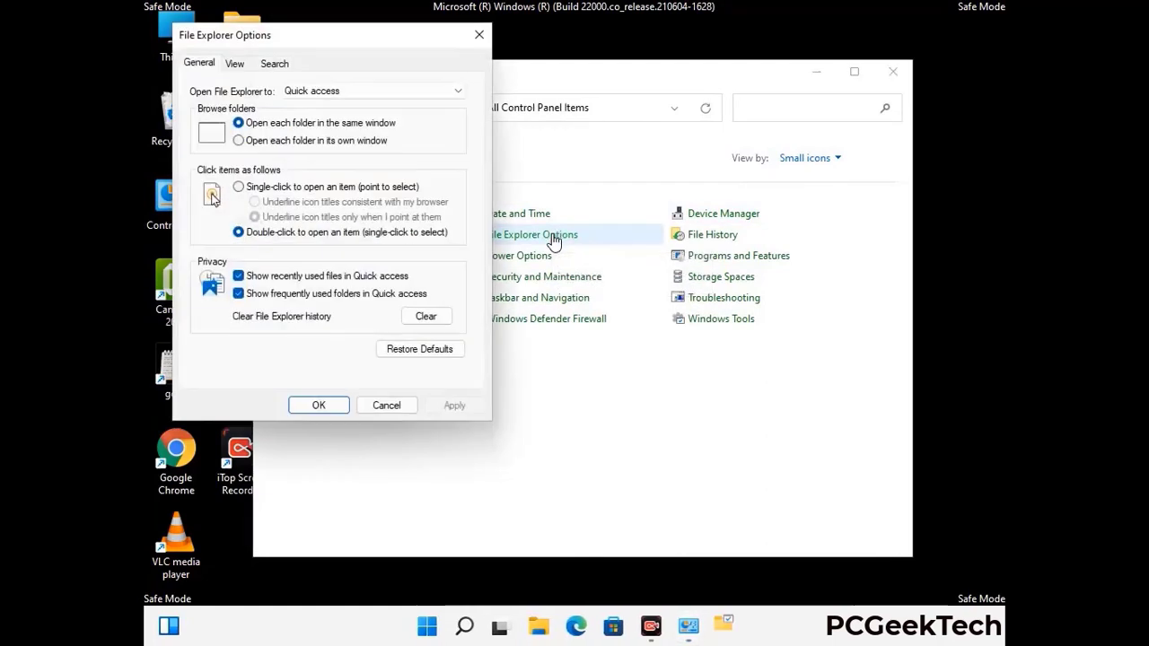
click(237, 64)
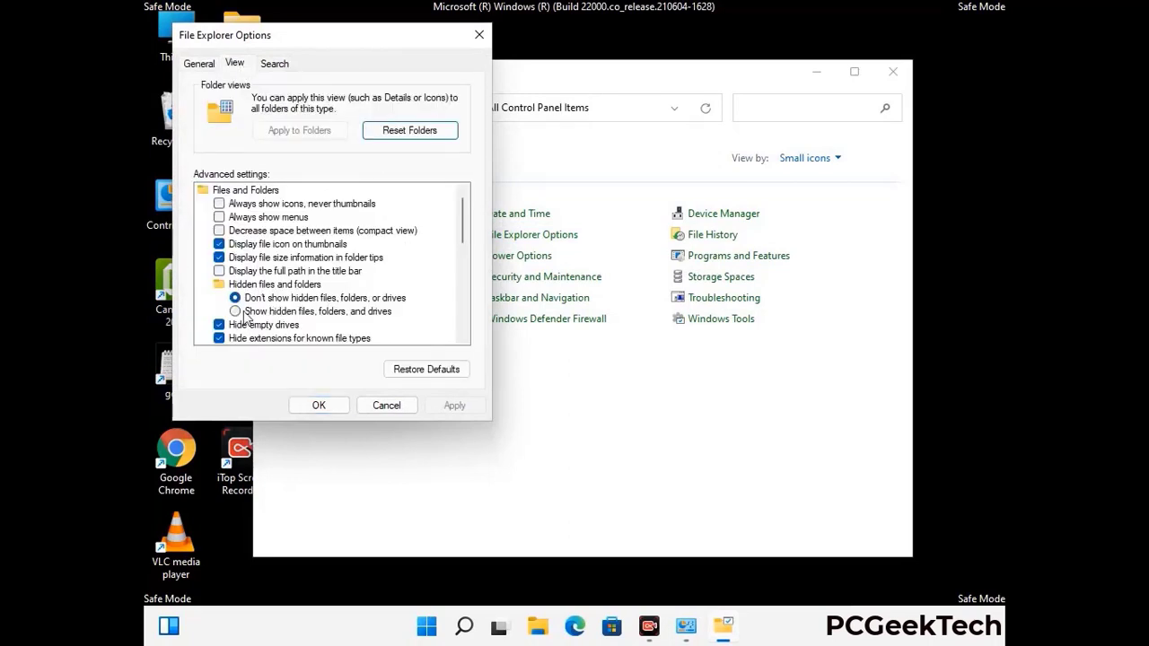
click(235, 312)
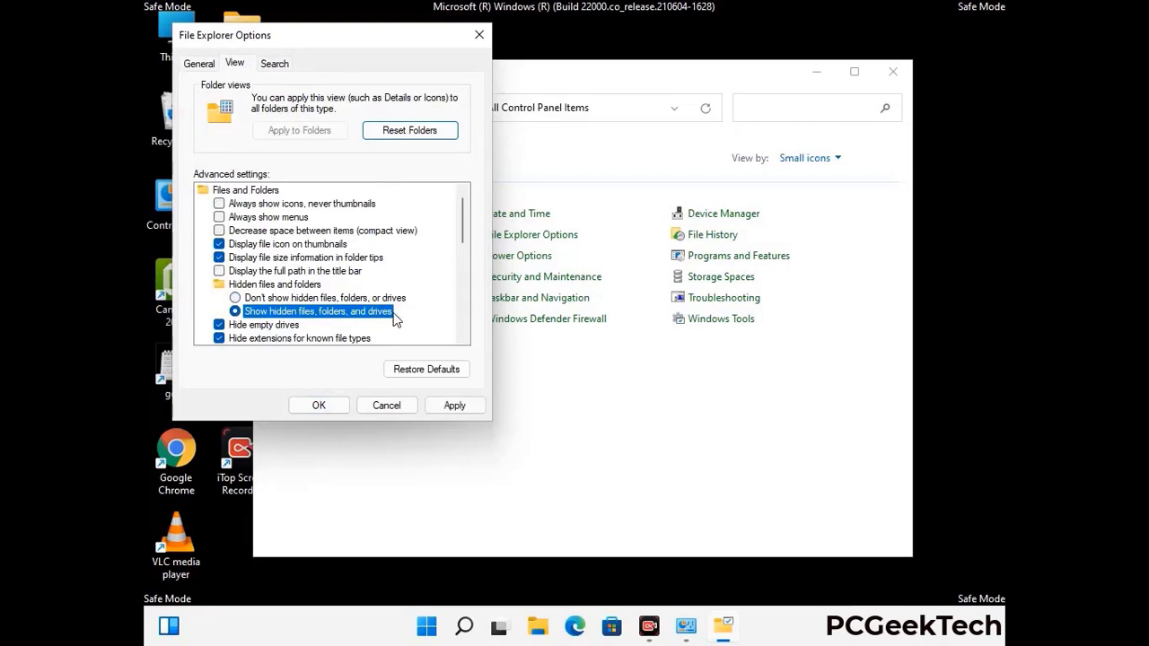
click(455, 407)
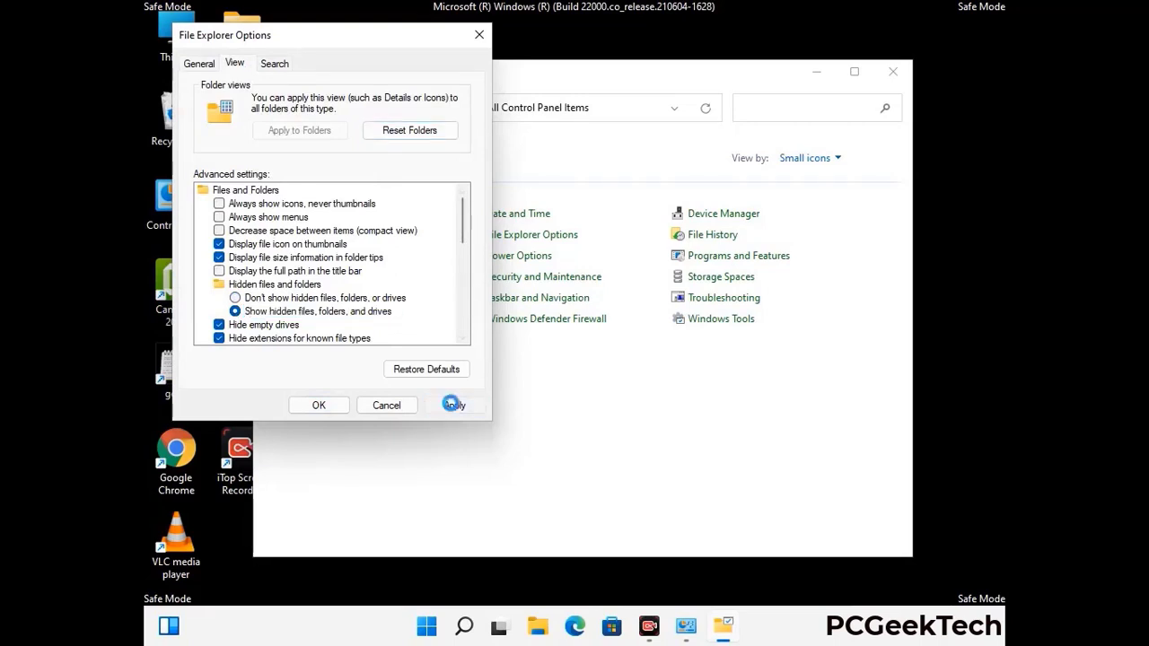
click(306, 408)
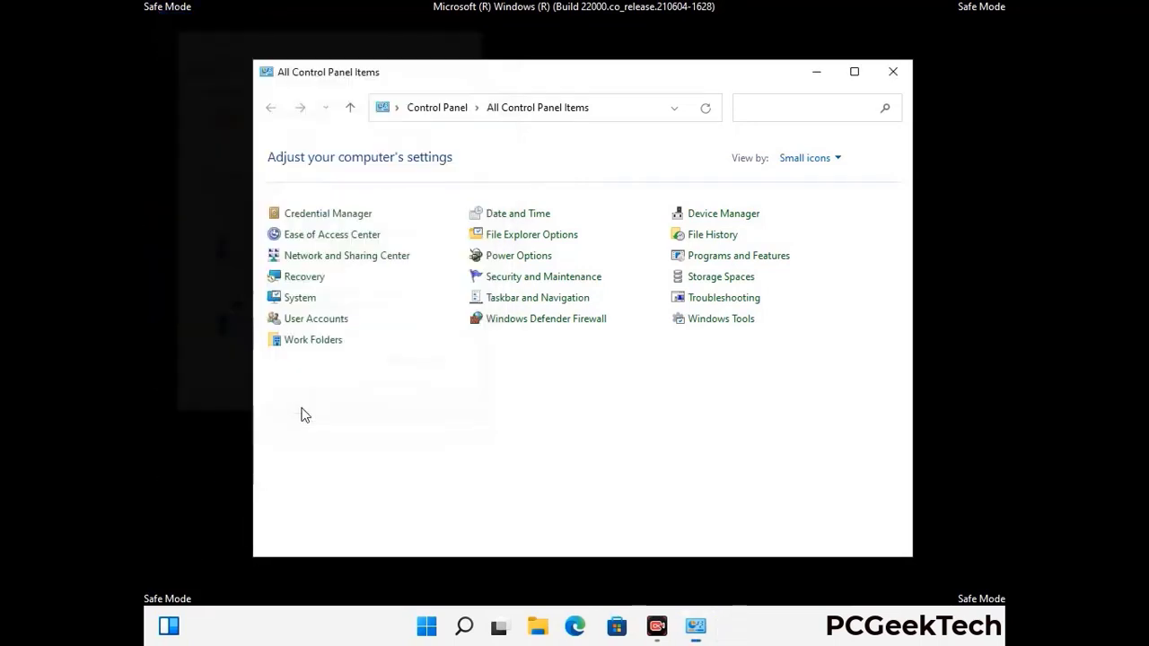
click(888, 74)
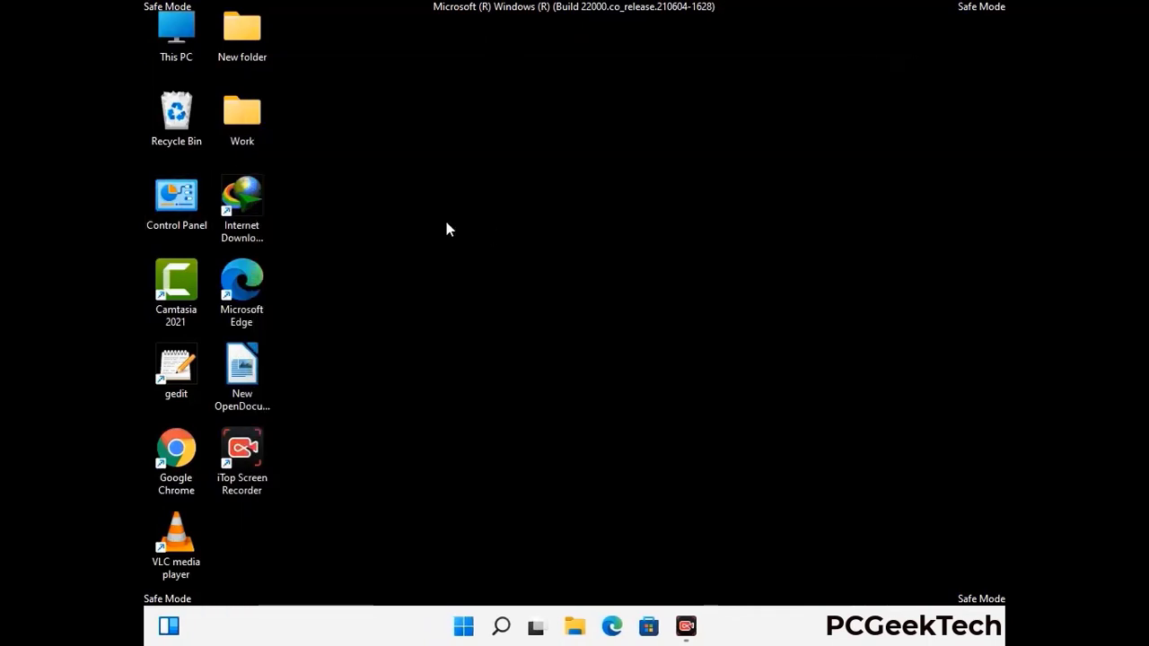
- Browse from This PC to C:\Windows\System32\drivers\etc
double_click(171, 56)
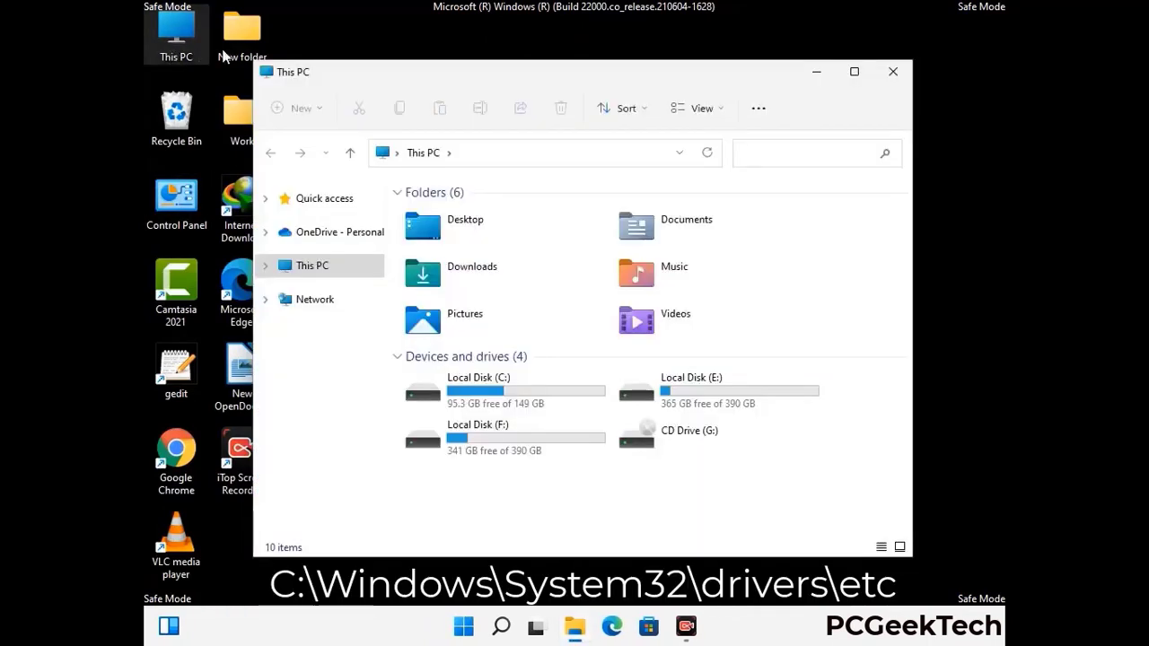
double_click(501, 393)
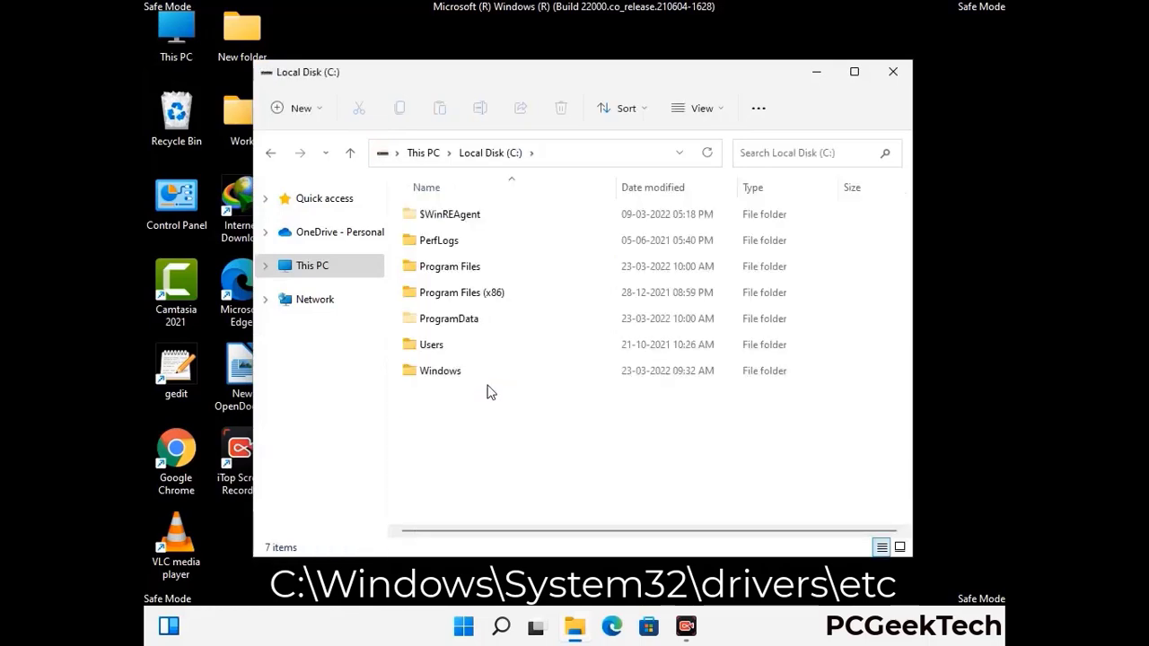
click(431, 379)
double_click(431, 379)
scroll(574, 382, down, 5)
scroll(567, 388, down, 12)
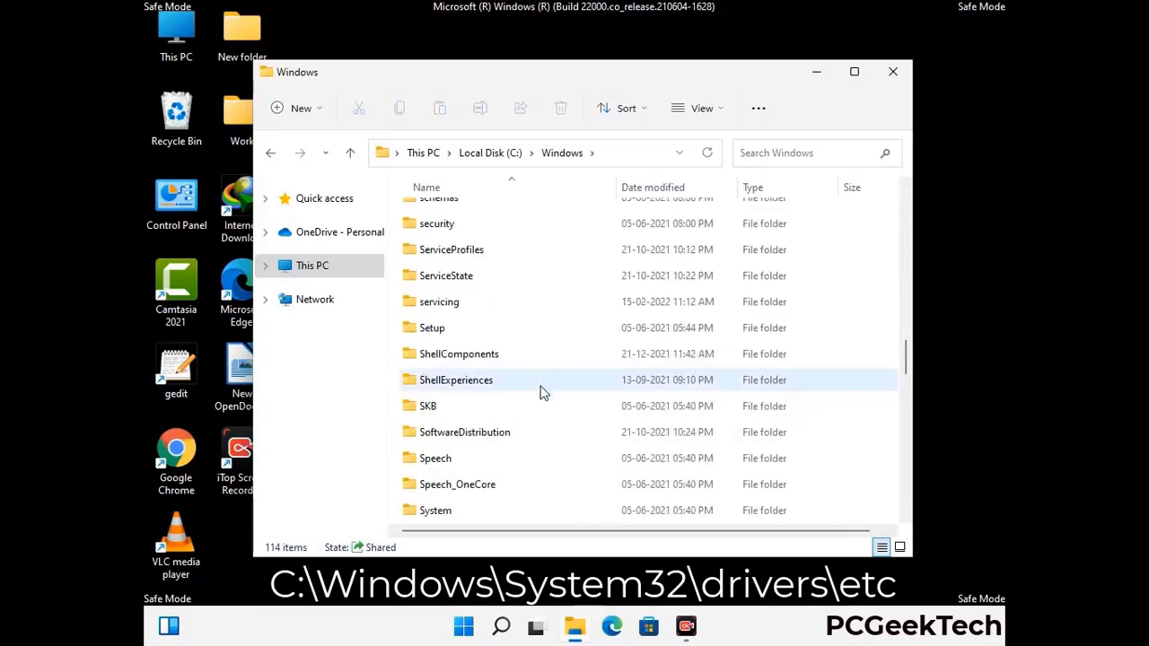
scroll(542, 392, down, 2)
double_click(440, 380)
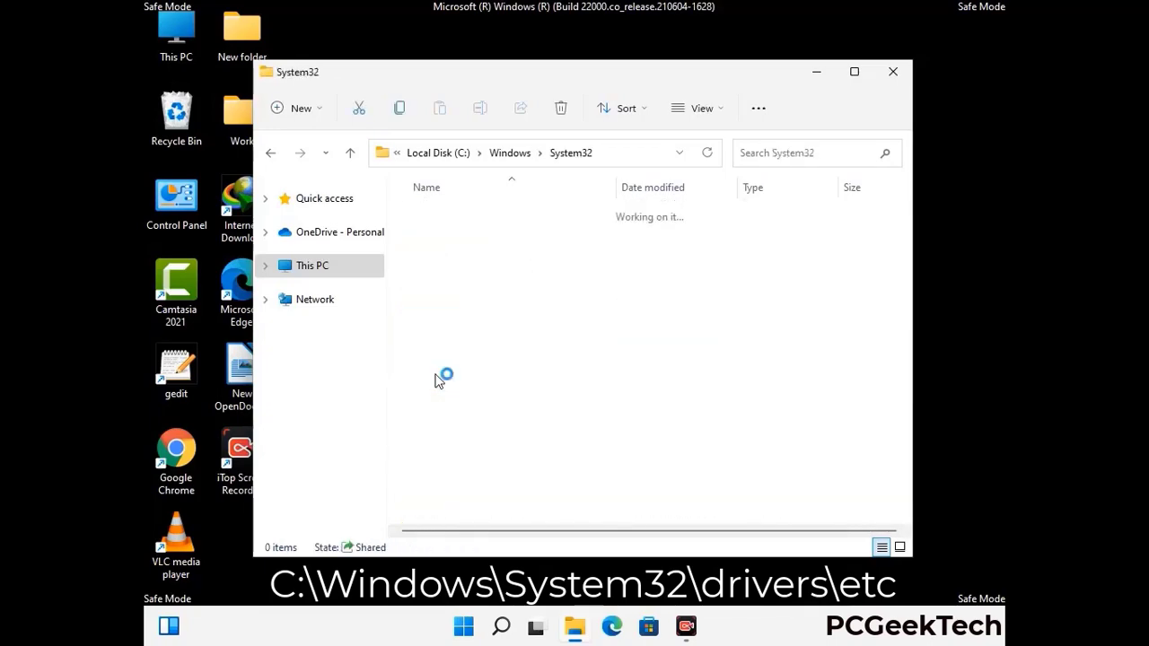
scroll(494, 390, down, 5)
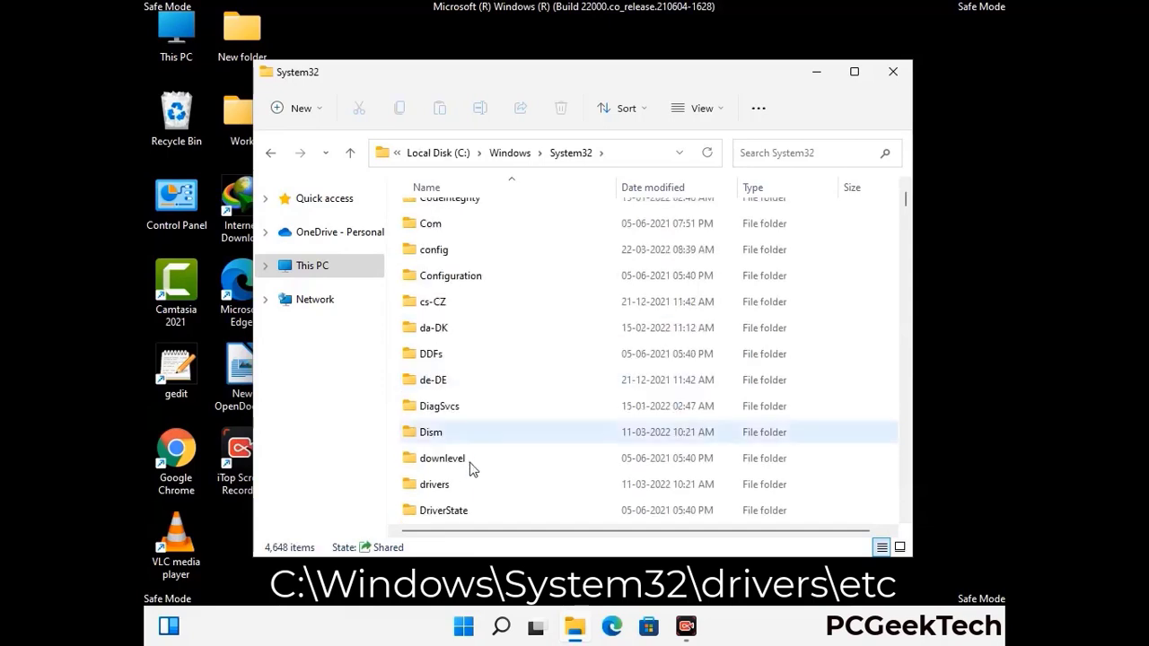
double_click(449, 486)
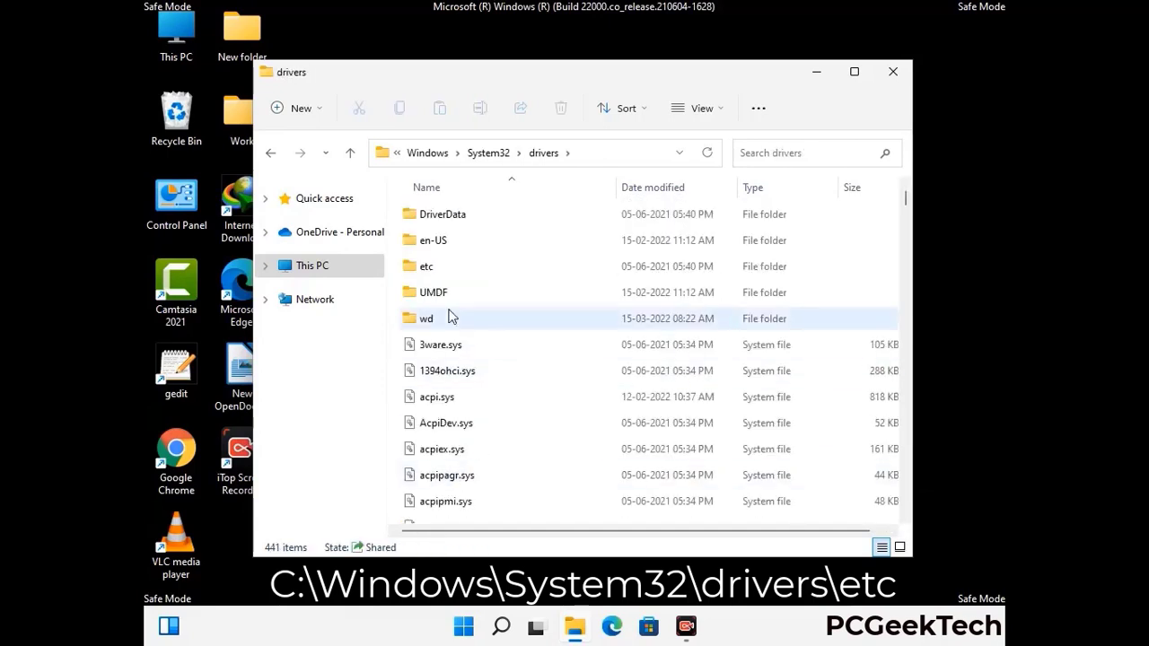
double_click(425, 267)
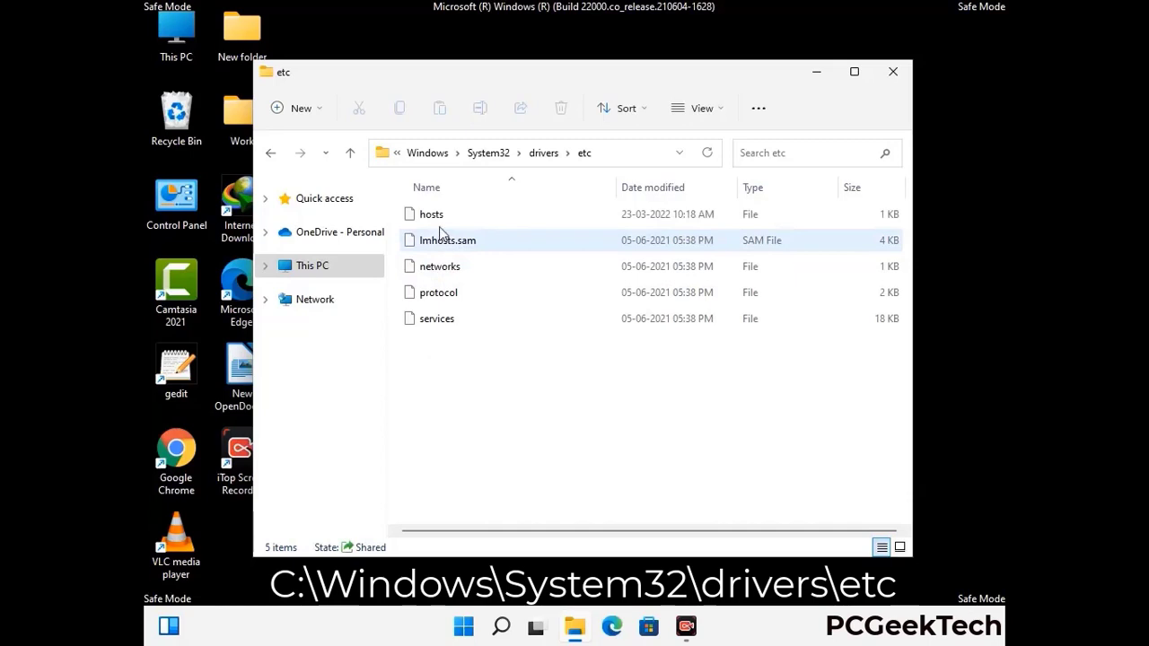
- Open the hosts file with Notepad
click(440, 221)
double_click(440, 225)
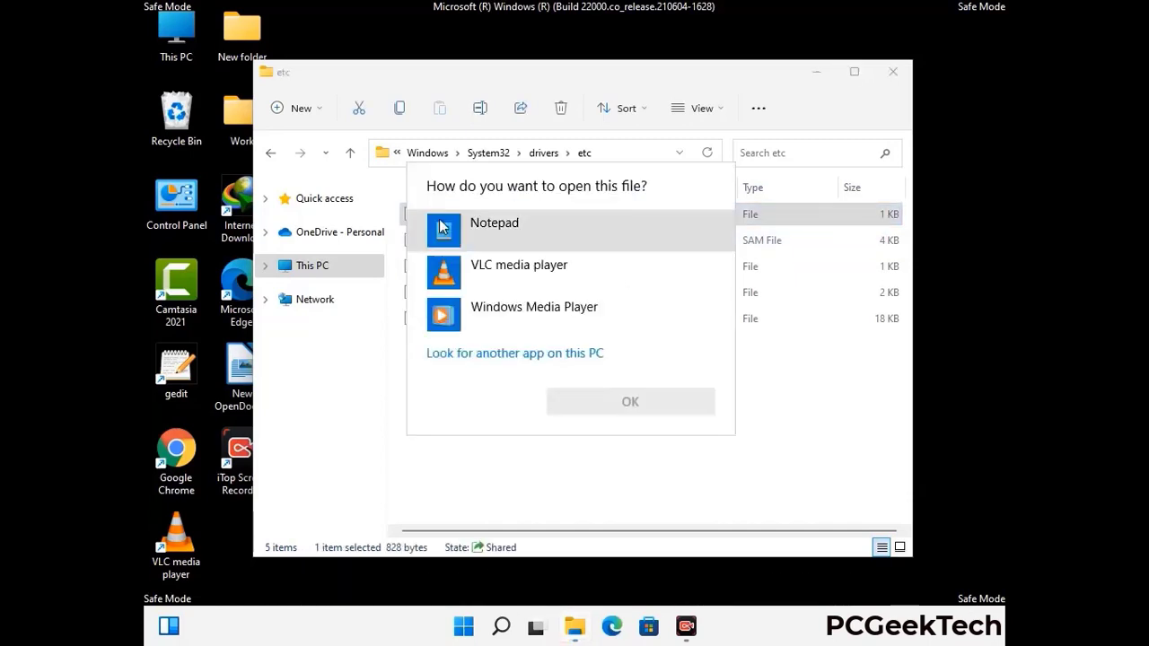
click(521, 231)
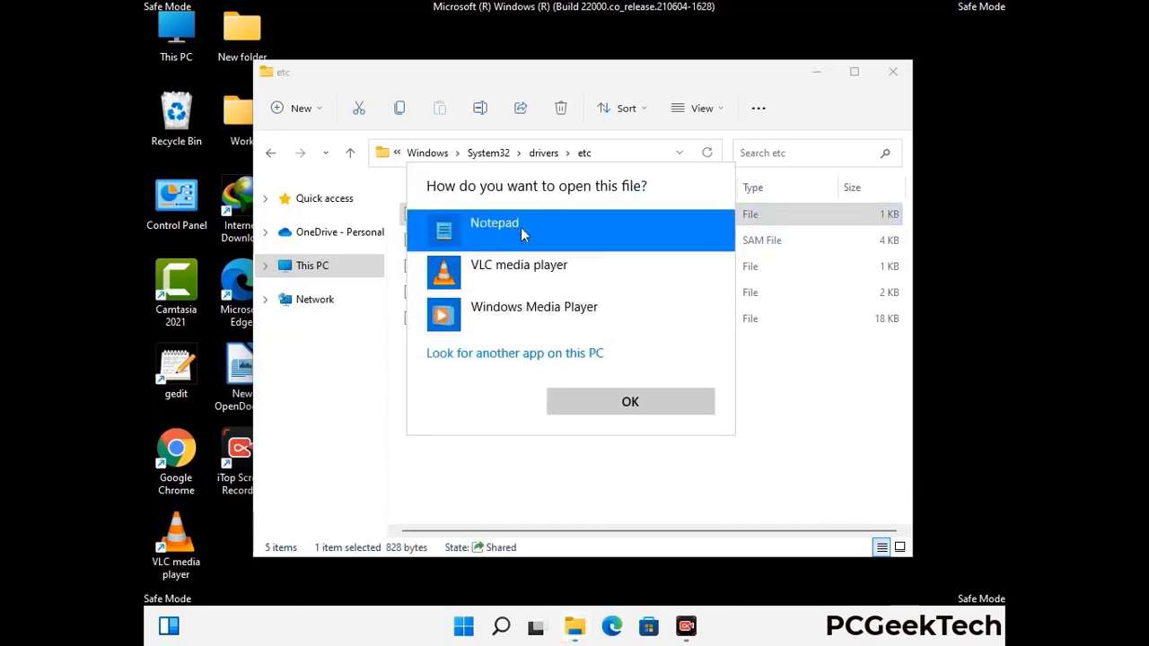
click(630, 403)
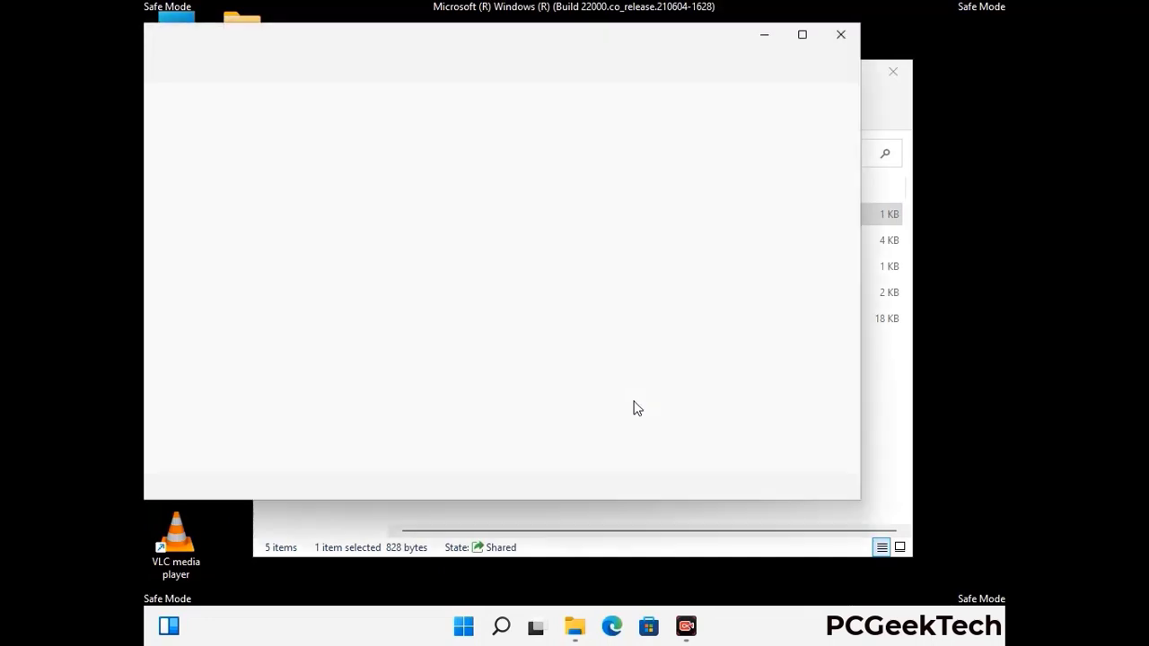
- Add an empty line at the end of the hosts file and save it
drag(549, 51, 600, 51)
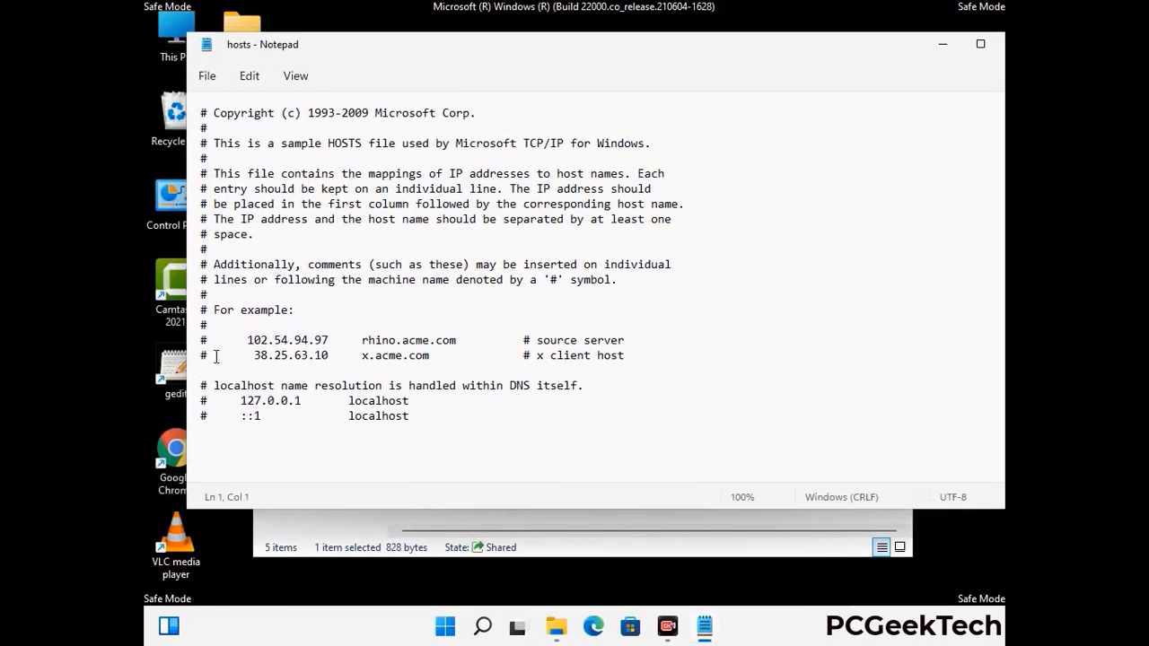
click(430, 421)
key(Return)
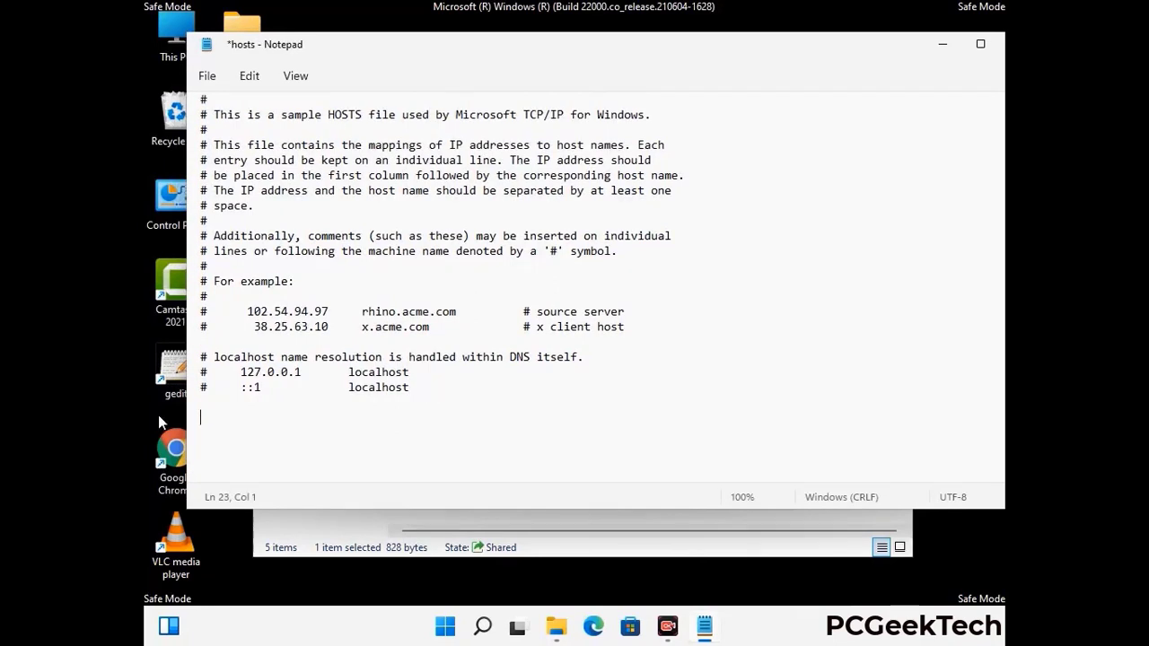
click(207, 77)
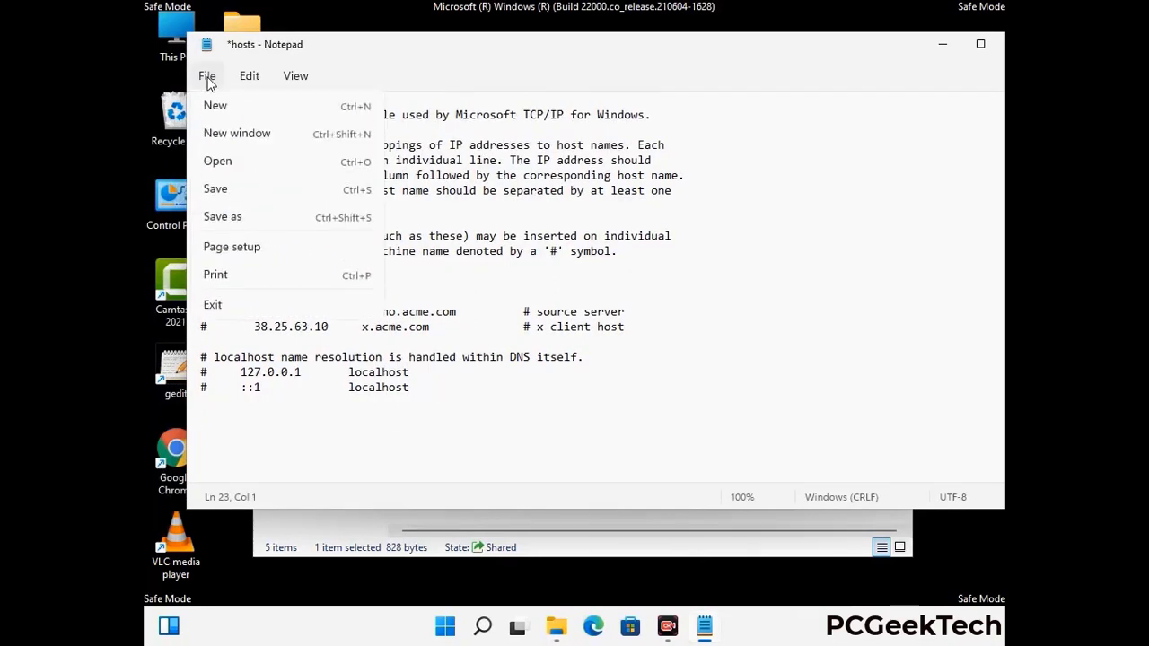
click(215, 191)
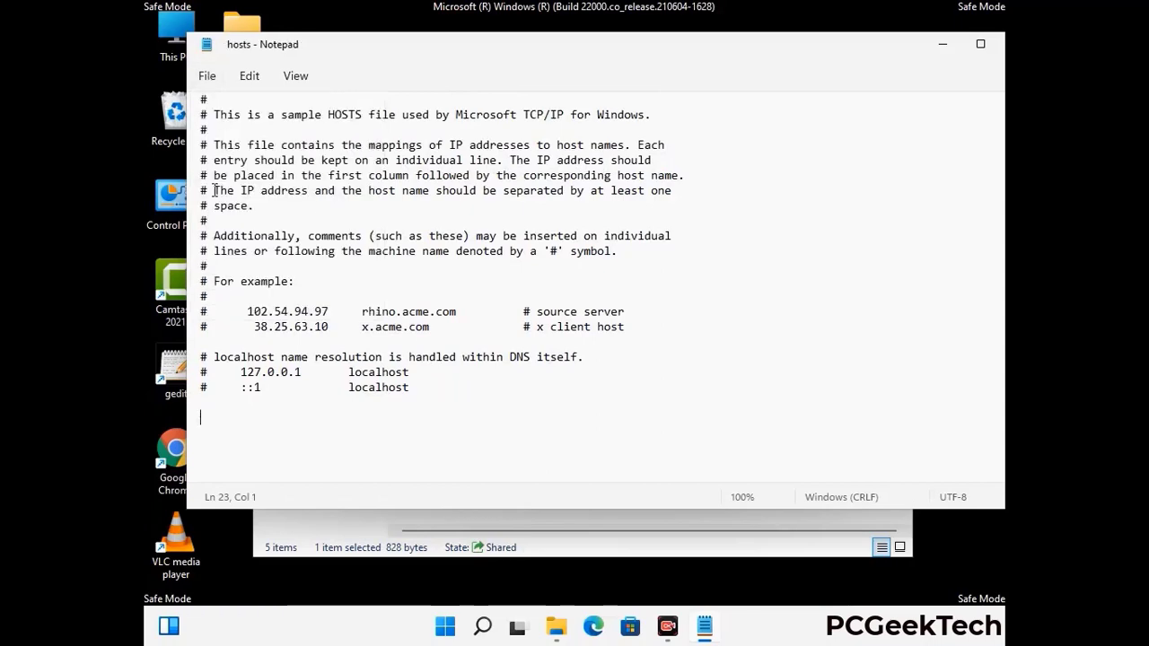
- Close Notepad and the etc folder window
drag(865, 36, 763, 36)
click(886, 49)
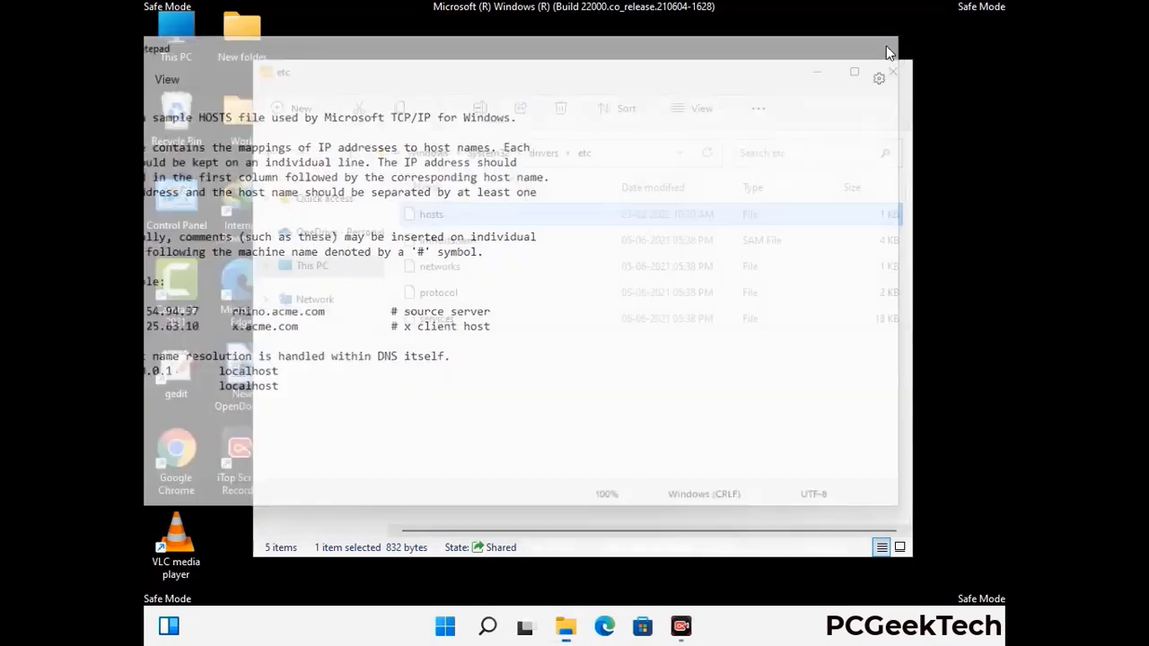
click(894, 71)
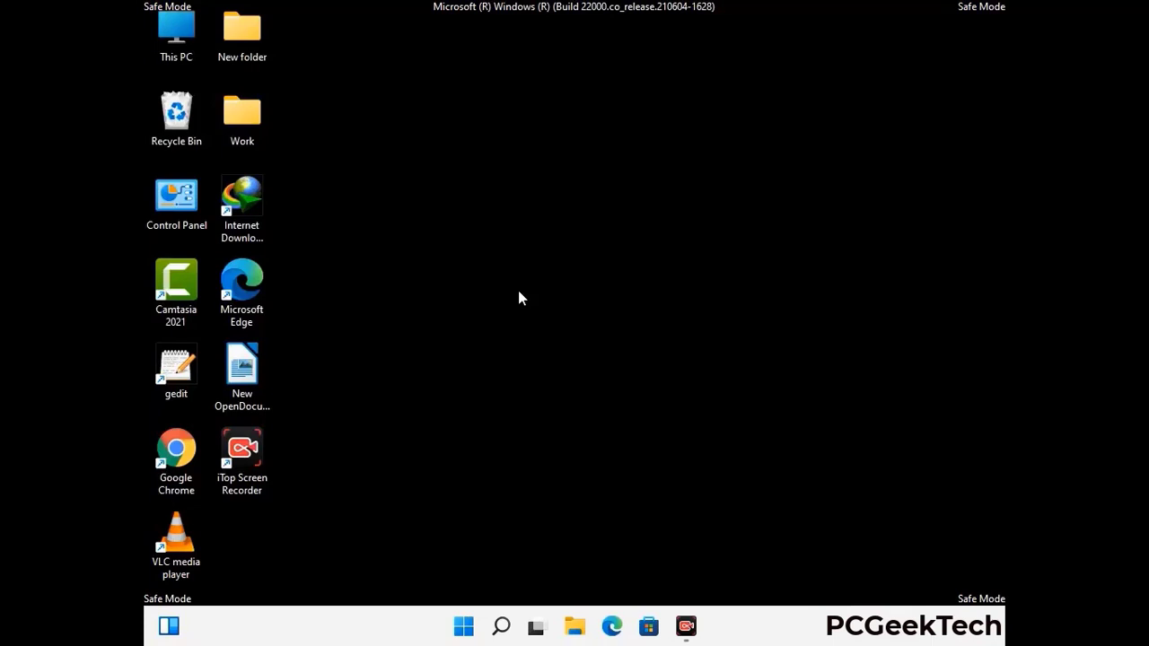
- Open the AppData Roaming folder by running %appdata%
key(super+r)
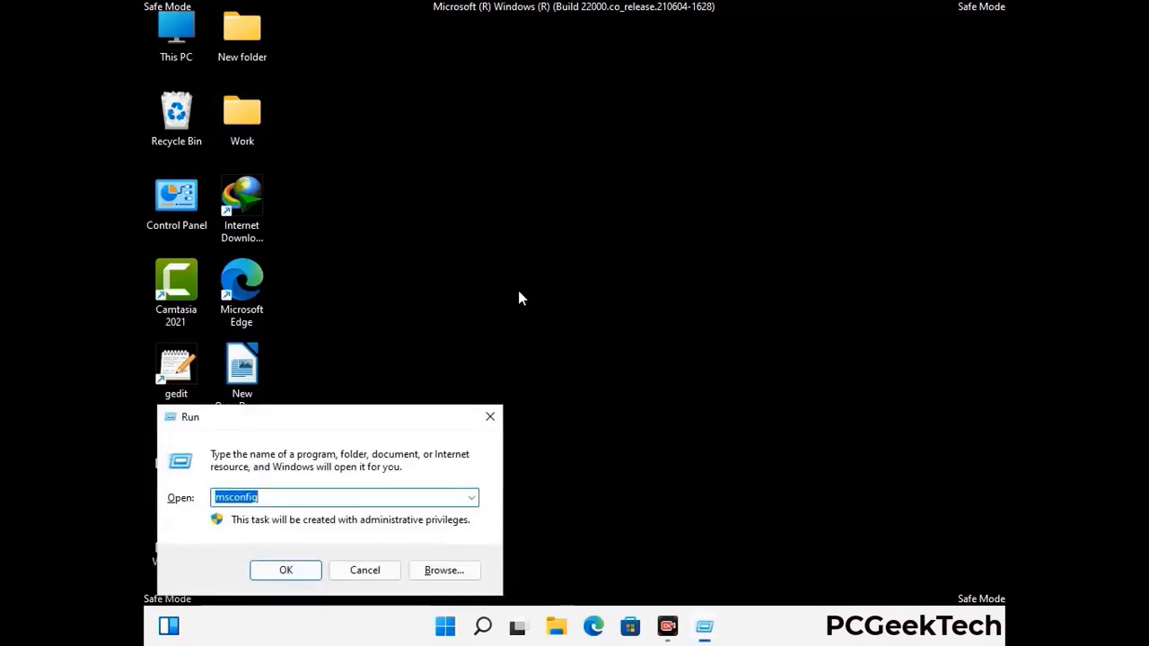
drag(328, 411, 533, 176)
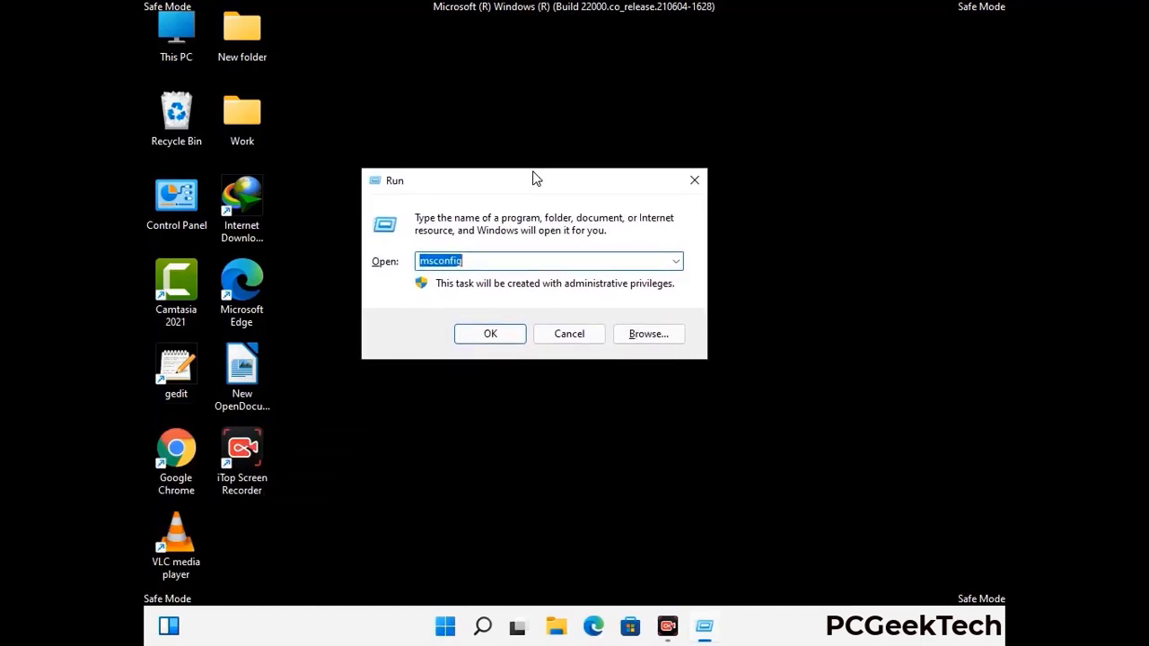
text(%)
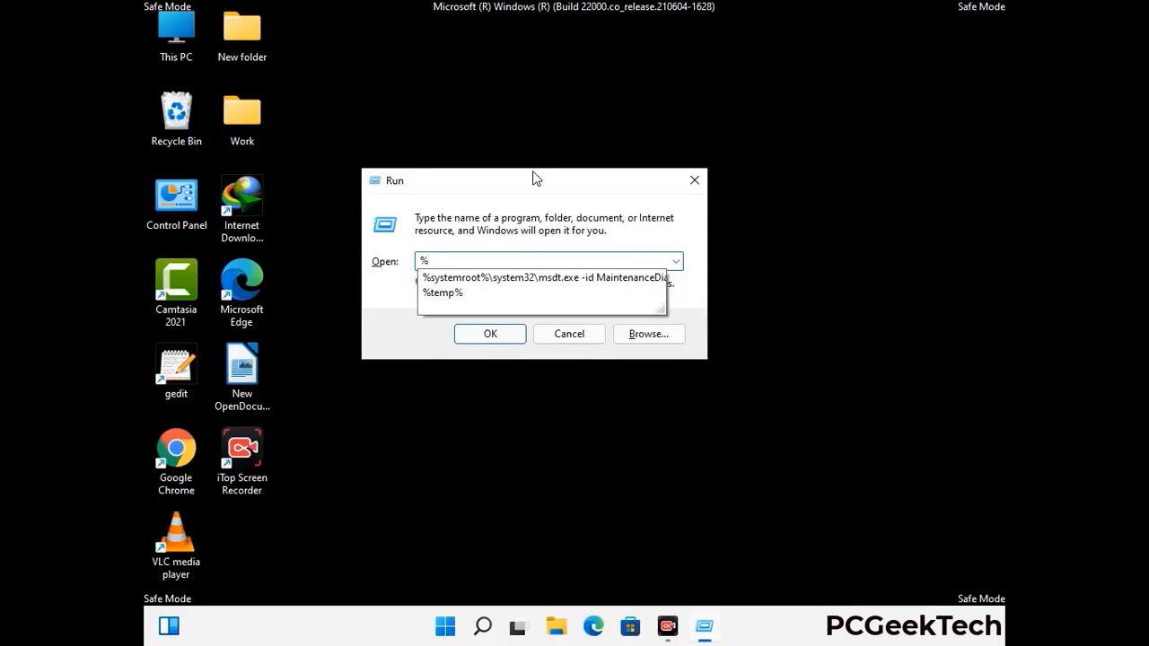
text(appdat)
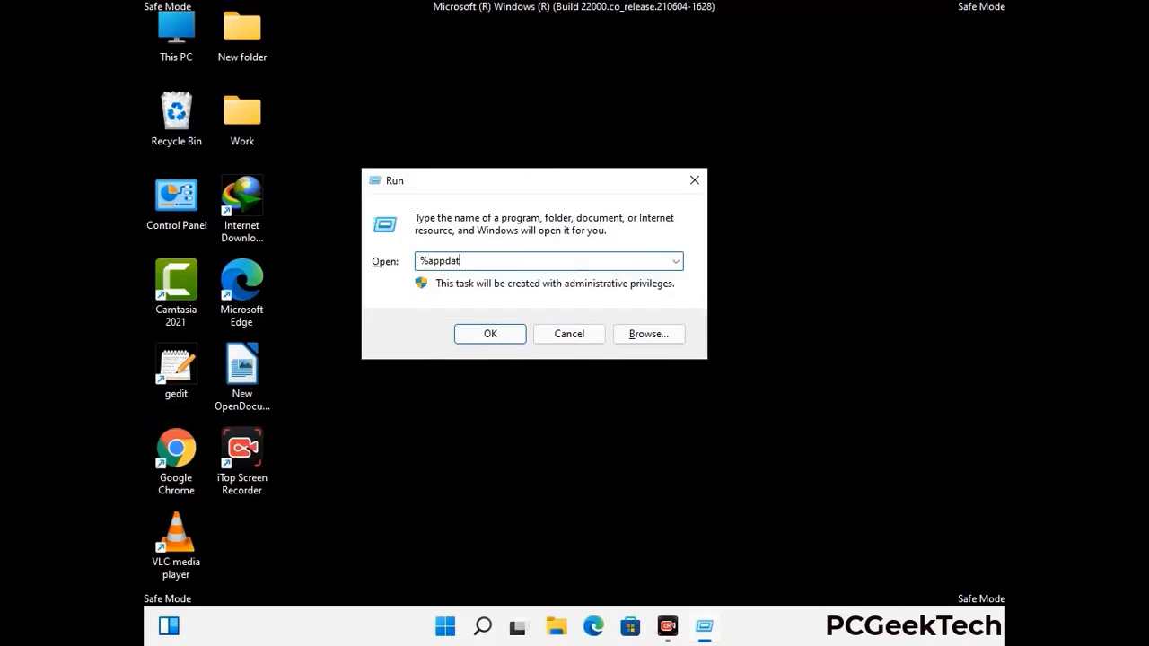
text(a%)
key(Return)
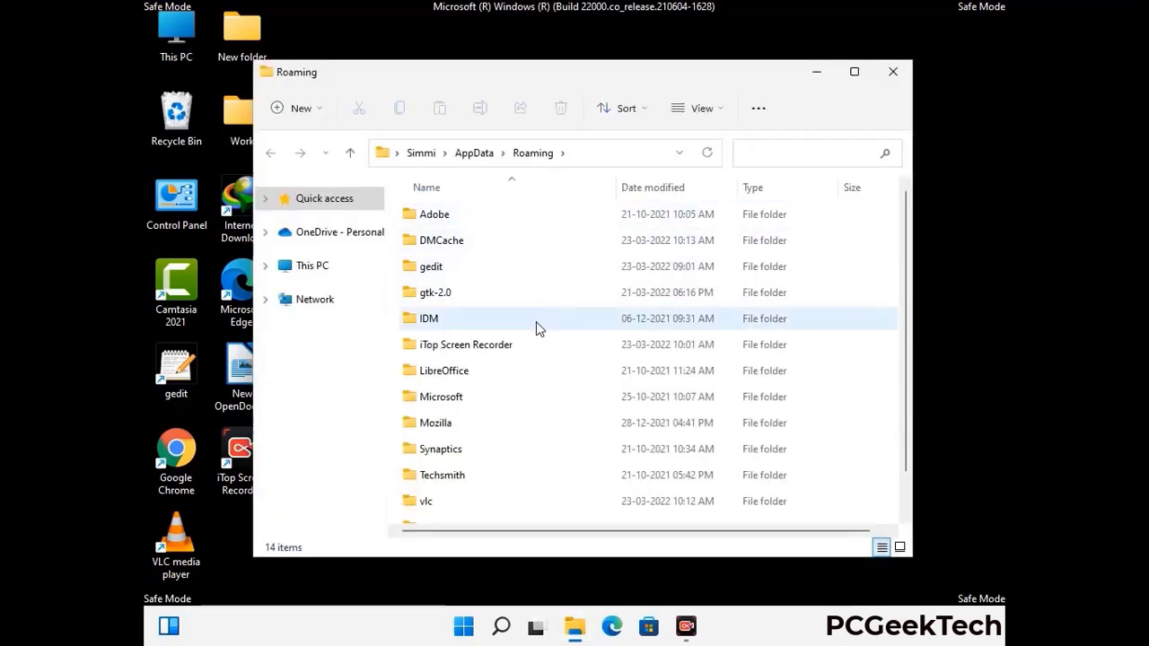
- Delete the Zoom folder from Roaming, leaving 13 items, and close the window
scroll(539, 332, down, 1)
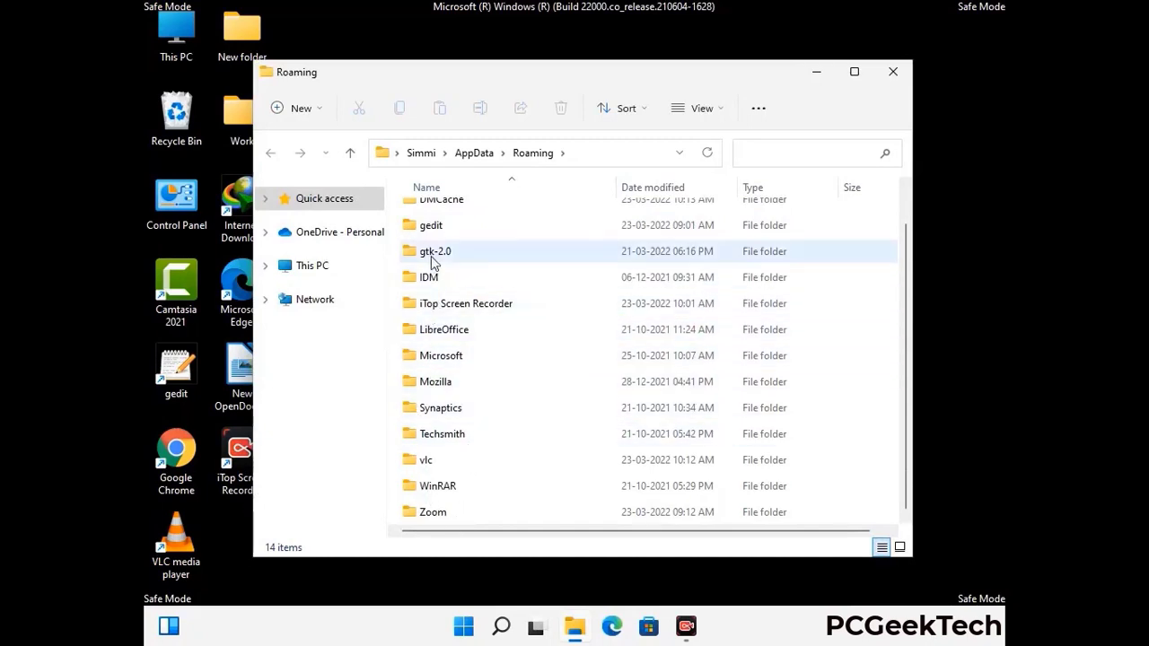
scroll(432, 262, up, 1)
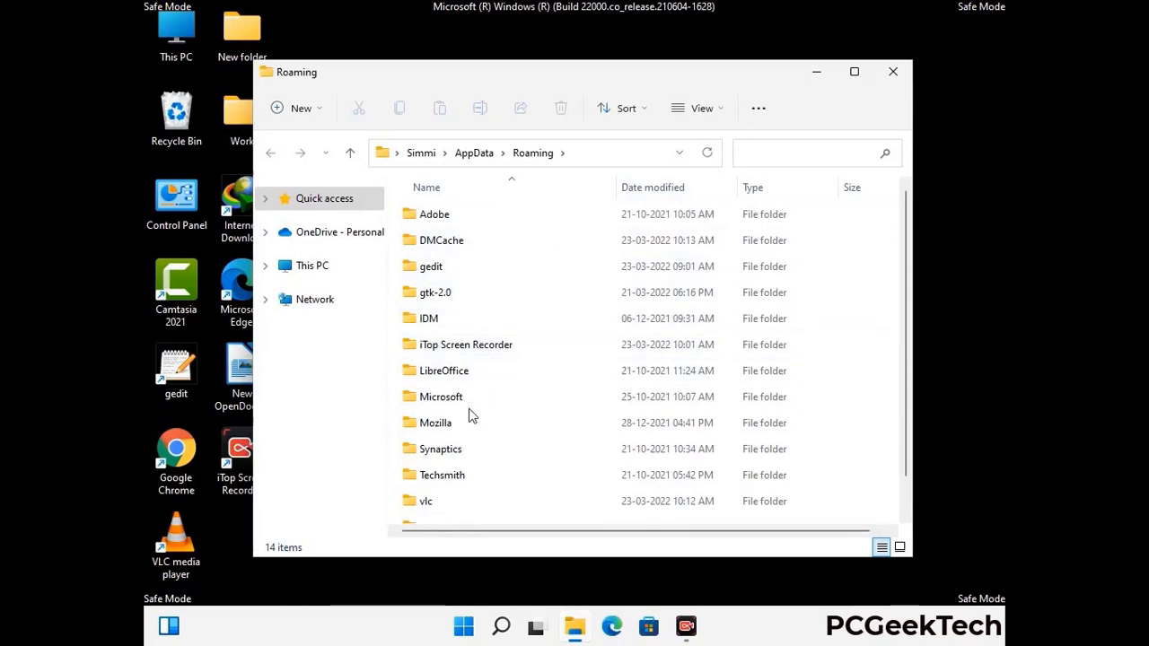
scroll(467, 419, down, 1)
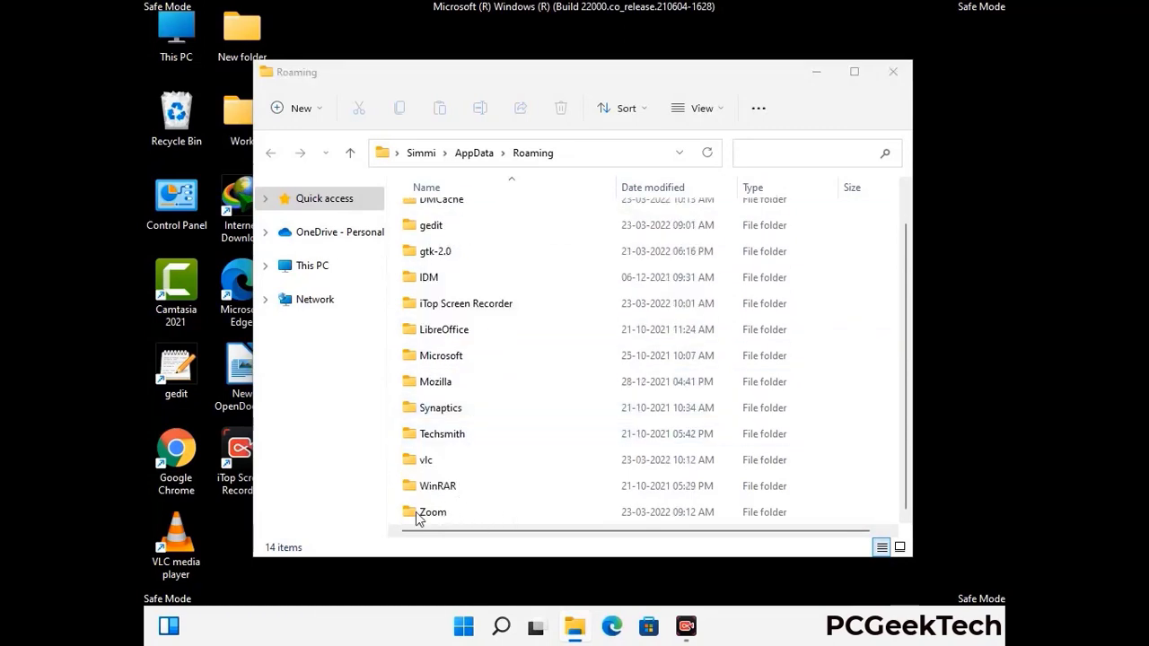
click(643, 509)
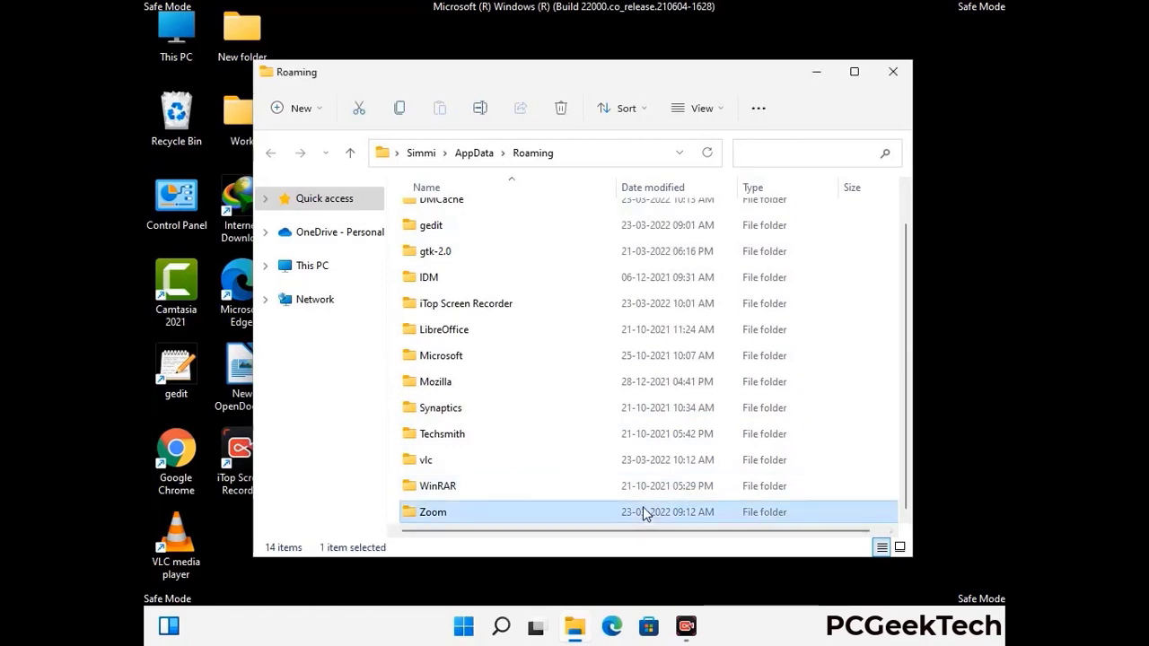
click(568, 114)
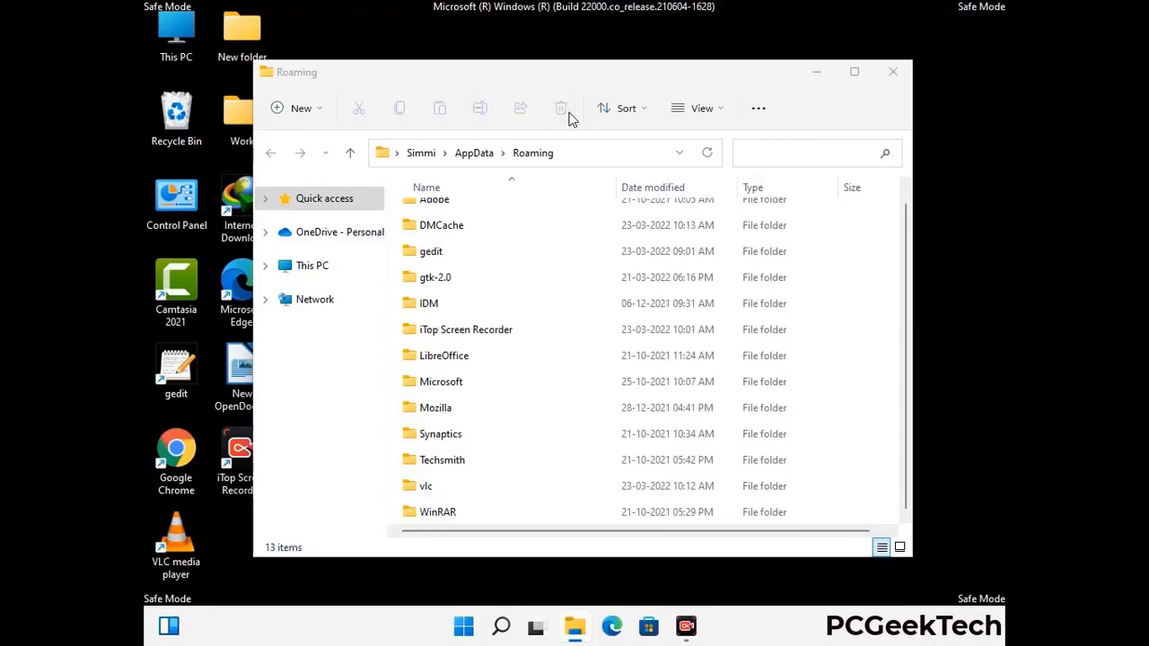
click(891, 76)
click(890, 76)
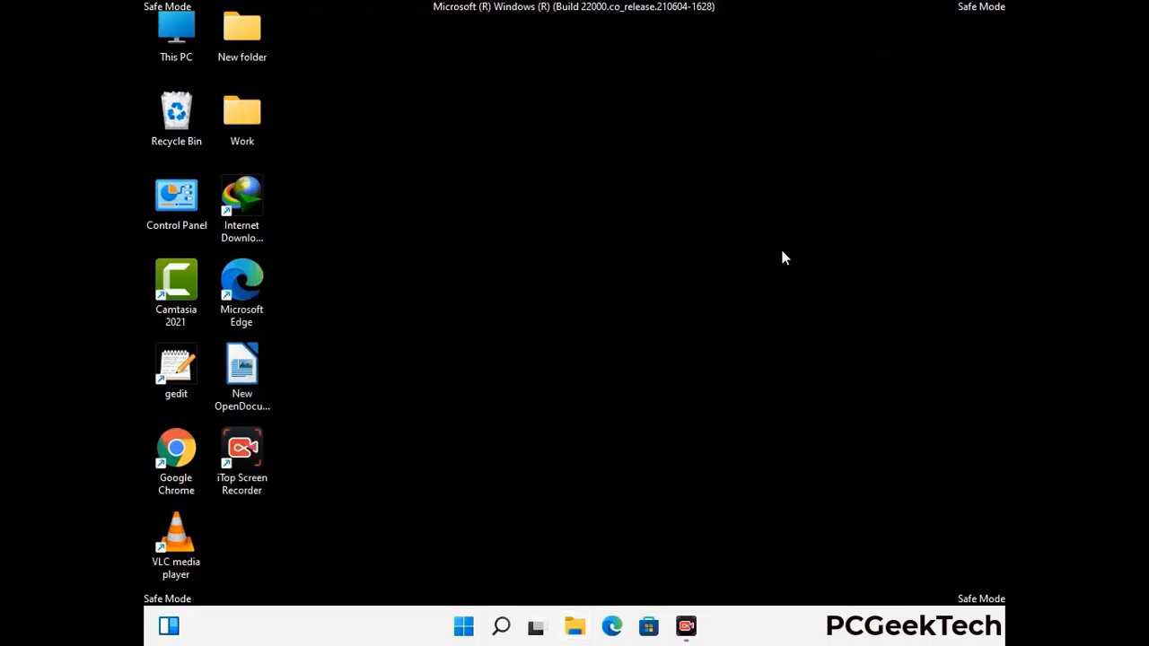
- Open the AppData Local folder by running %LocalAppData%
key(super+r)
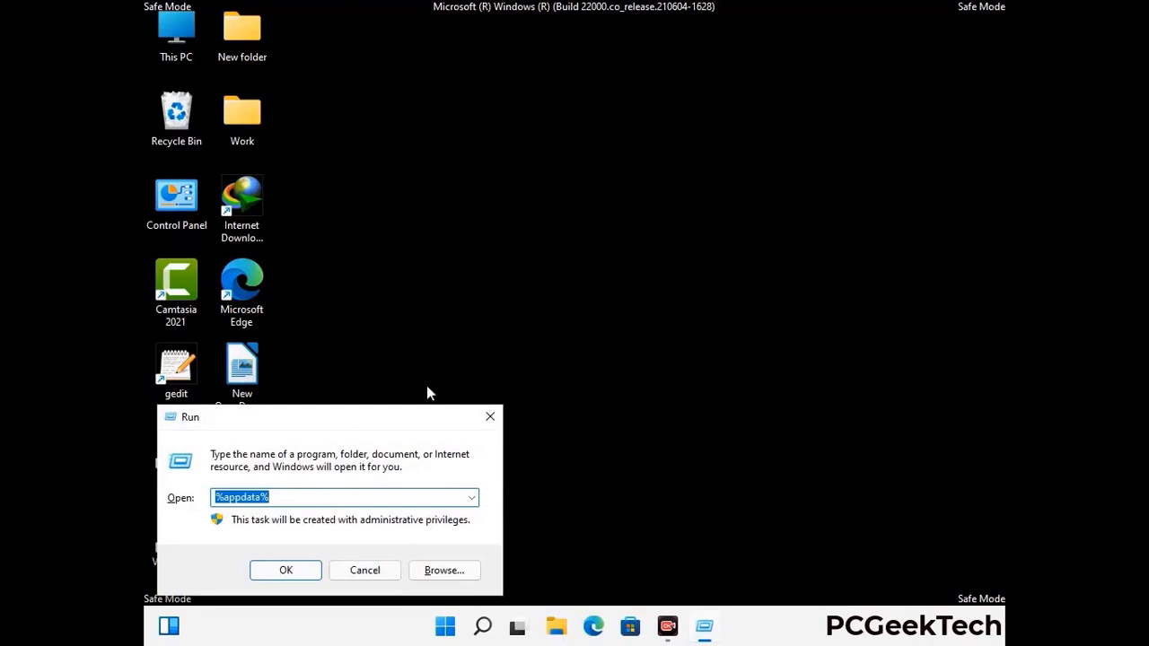
drag(359, 426, 602, 227)
text(%Local)
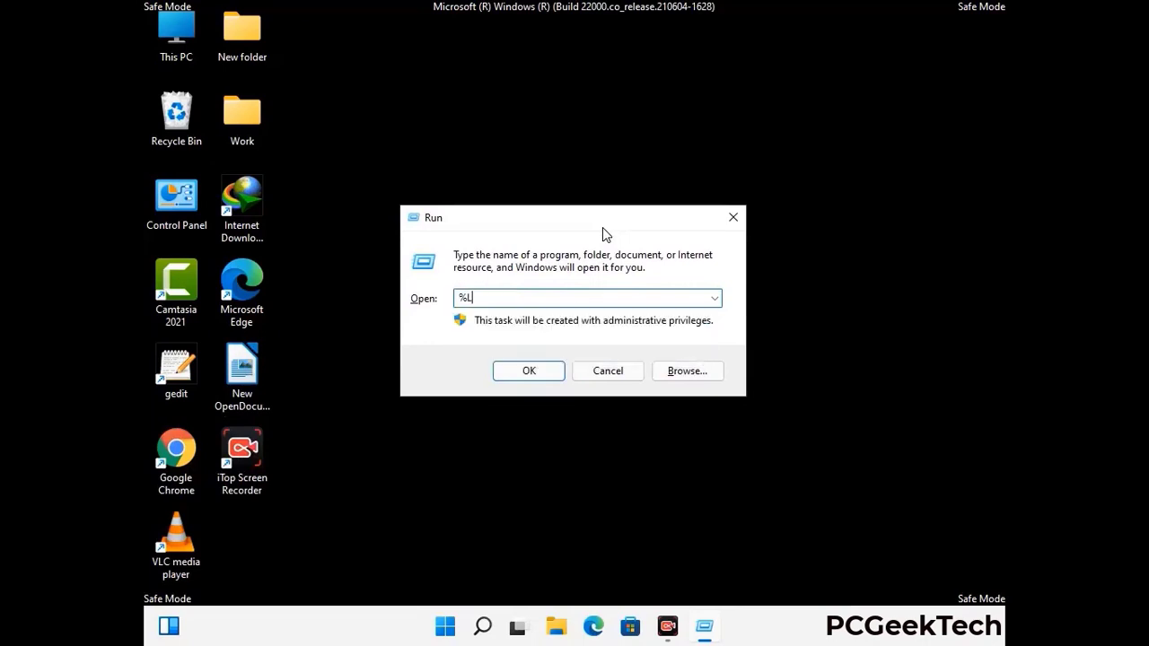
text(App)
key(Return)
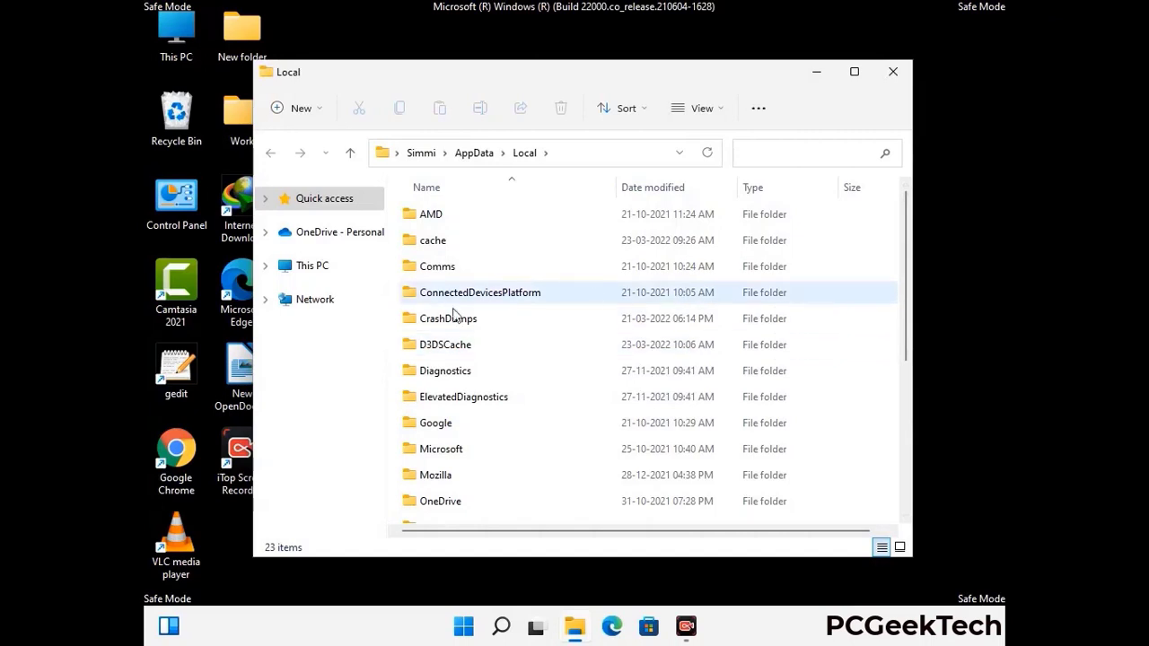
- Delete the Mozilla folder from Local, leaving 22 items, and close the window
scroll(482, 403, down, 1)
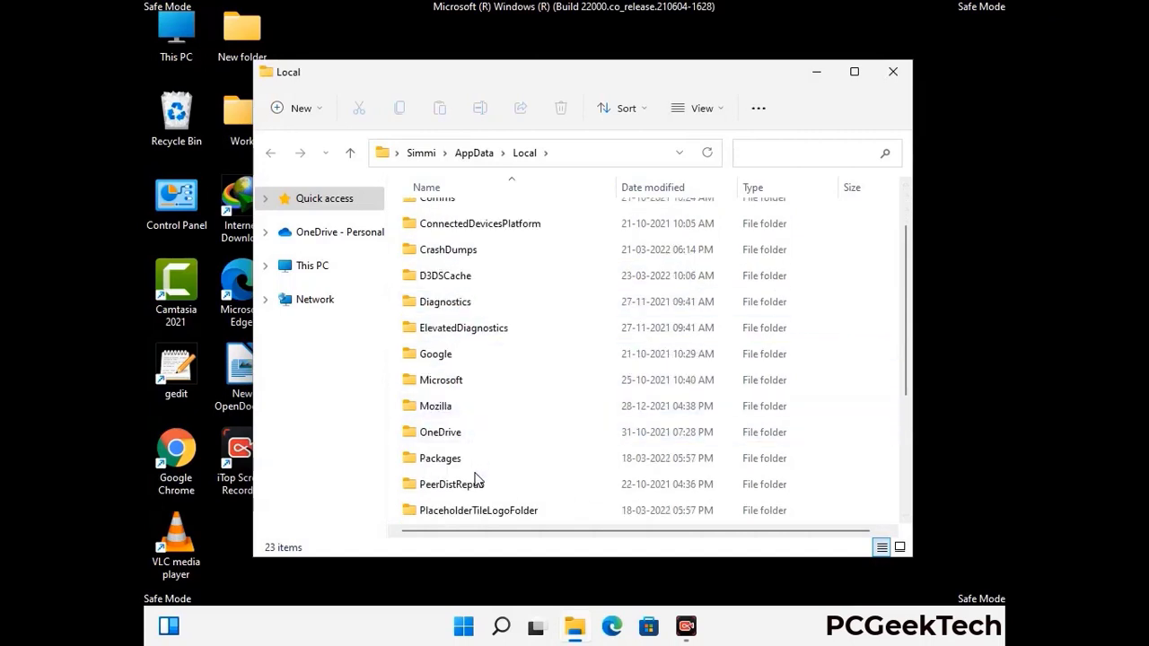
click(448, 409)
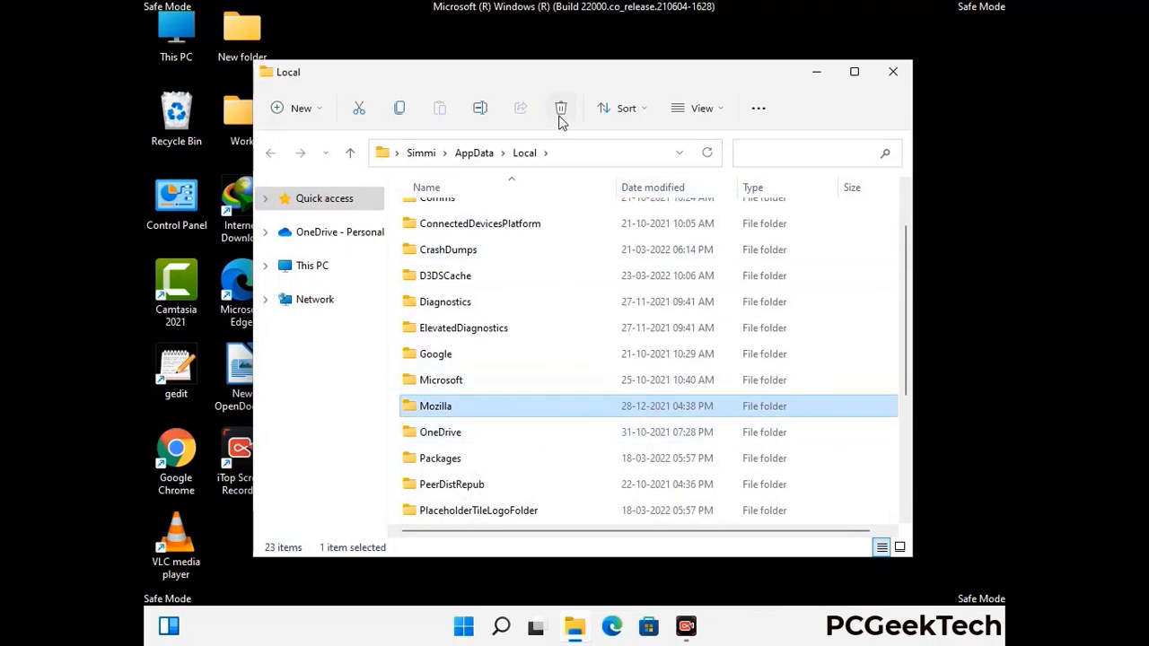
click(559, 116)
click(559, 117)
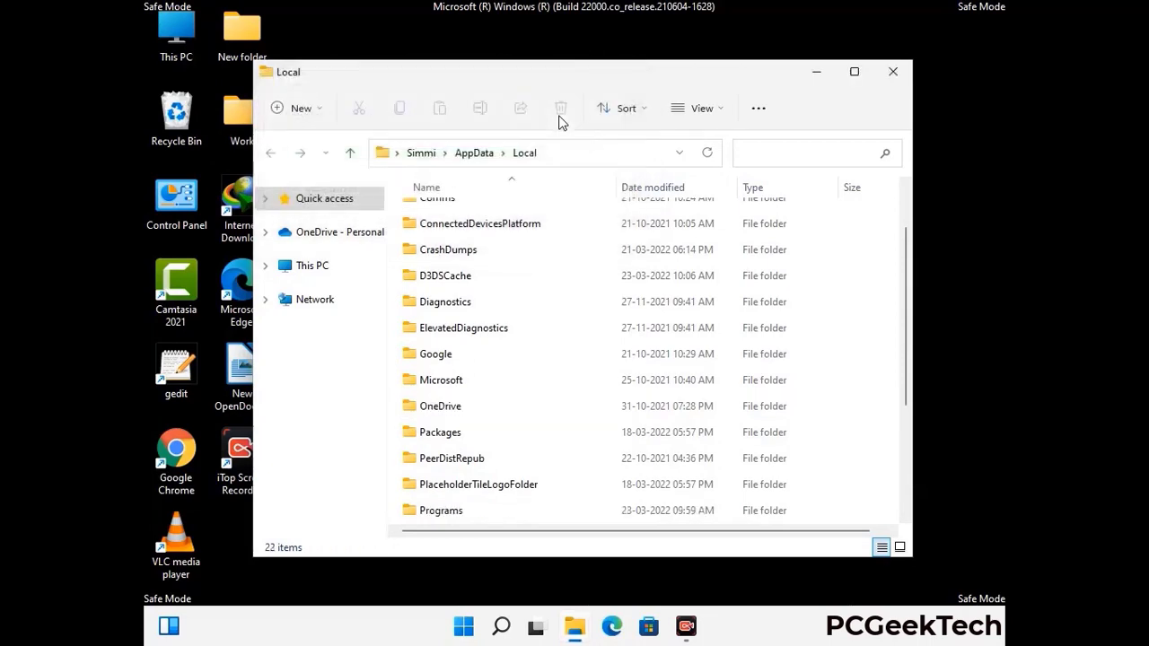
click(894, 81)
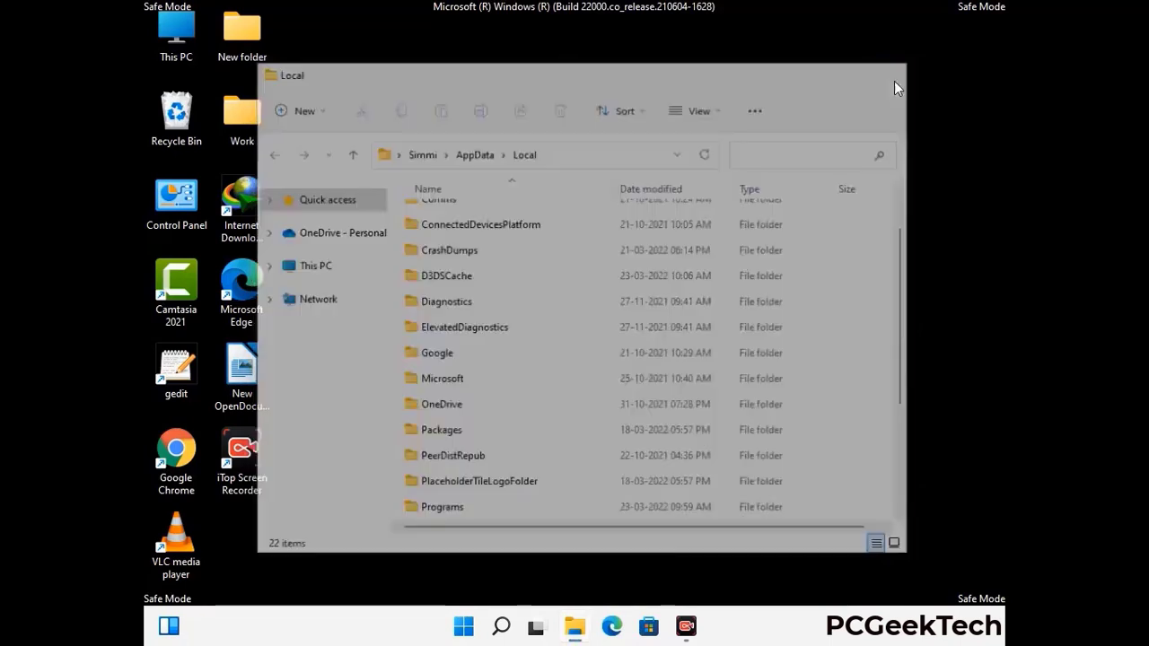
- Open the ProgramData folder from the Run box
key(super+r)
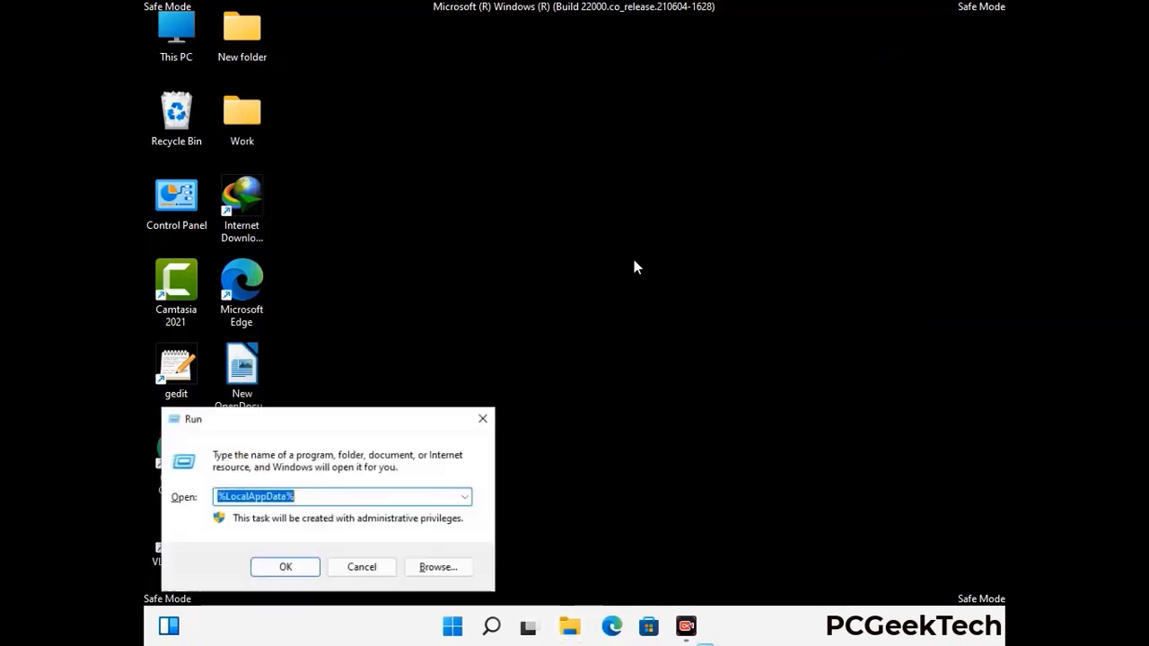
drag(293, 430, 526, 239)
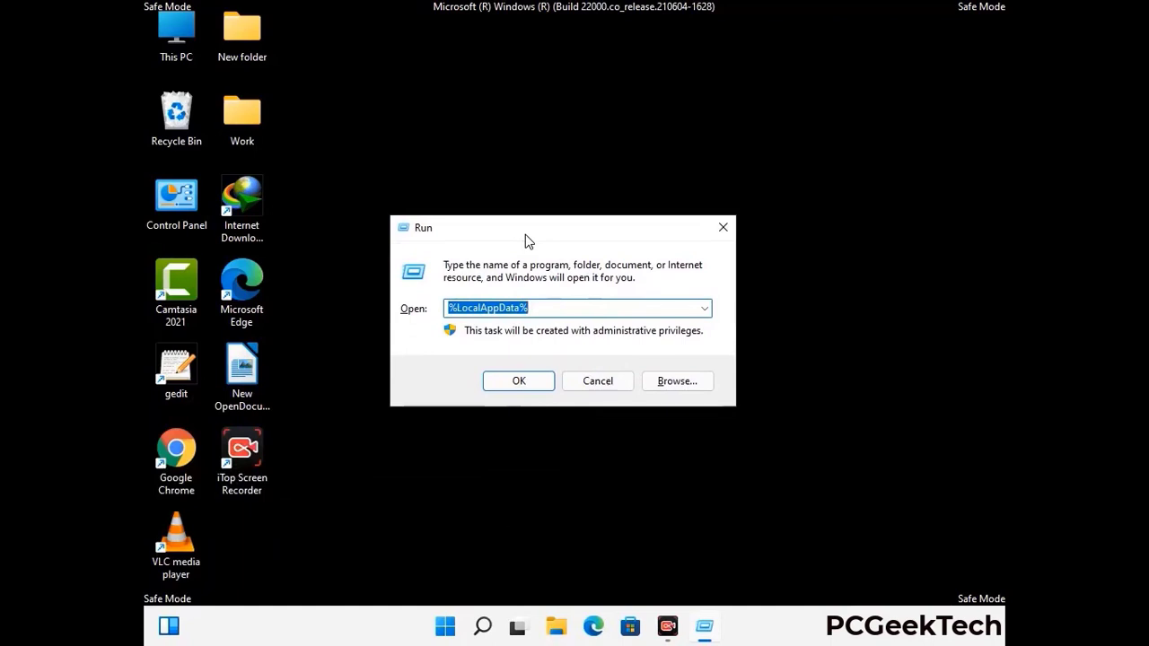
text(%)
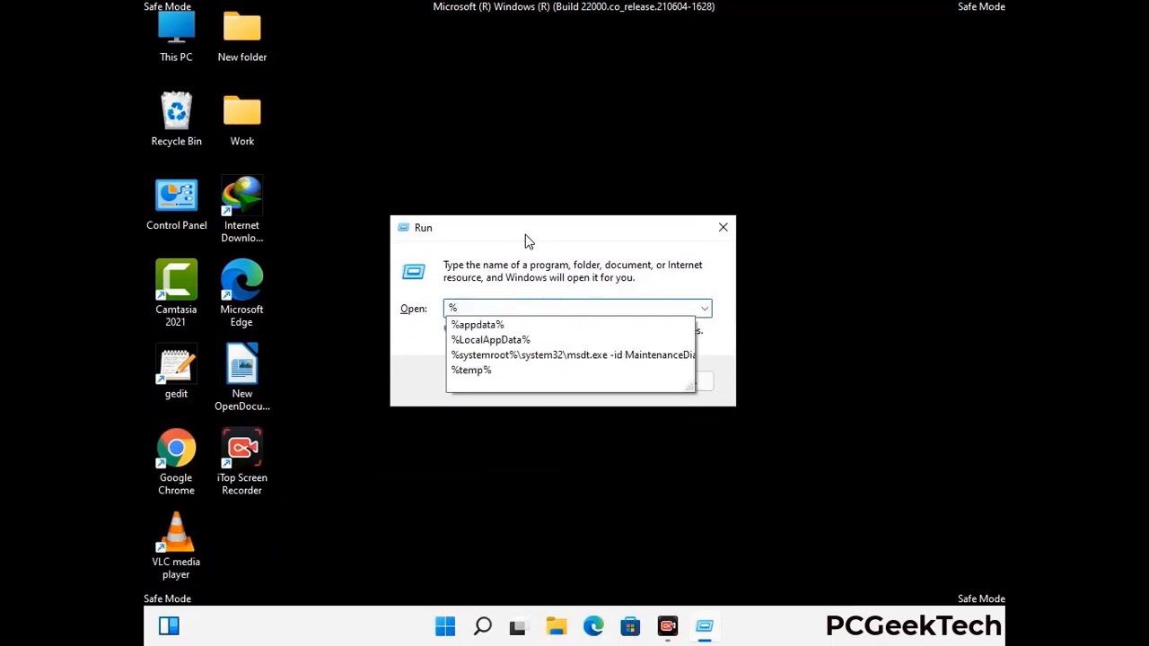
text(ProgramData%)
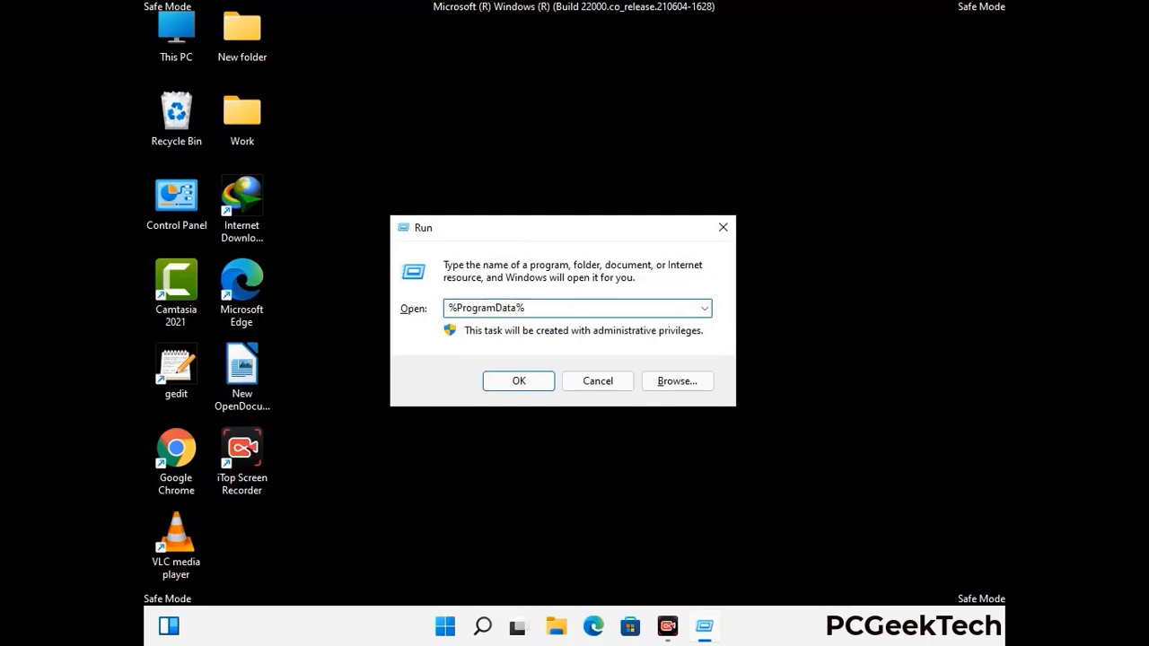
key(Return)
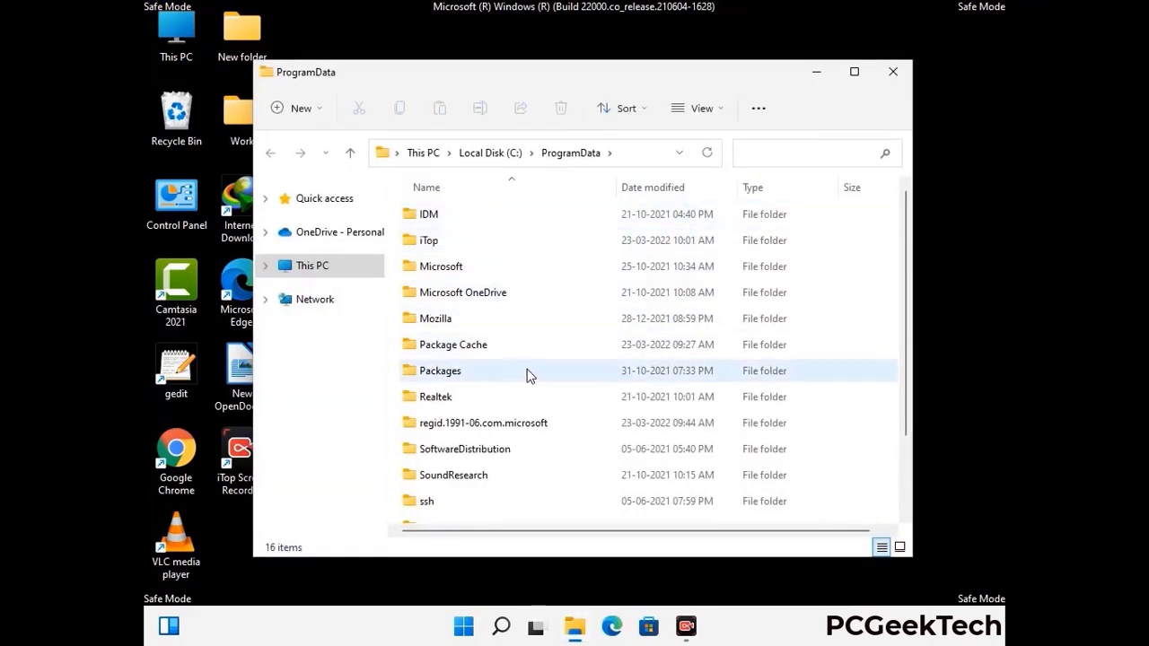
- Delete the Mozilla folder from ProgramData, leaving 15 items, and close the window
scroll(527, 377, down, 1)
scroll(526, 395, down, 1)
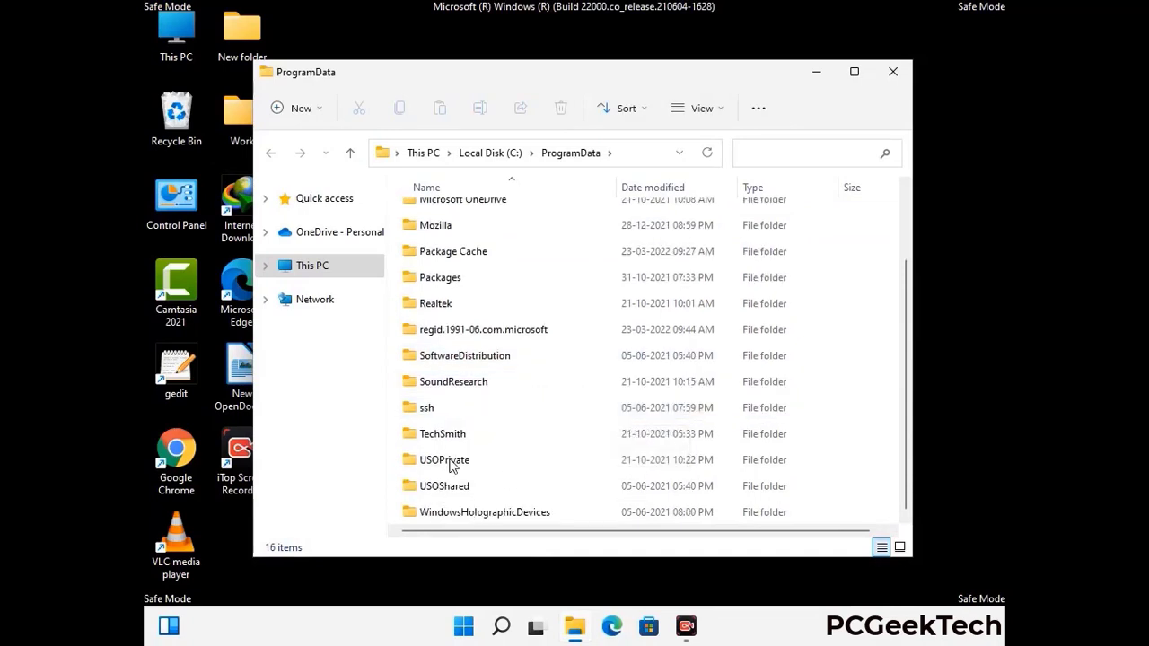
click(449, 226)
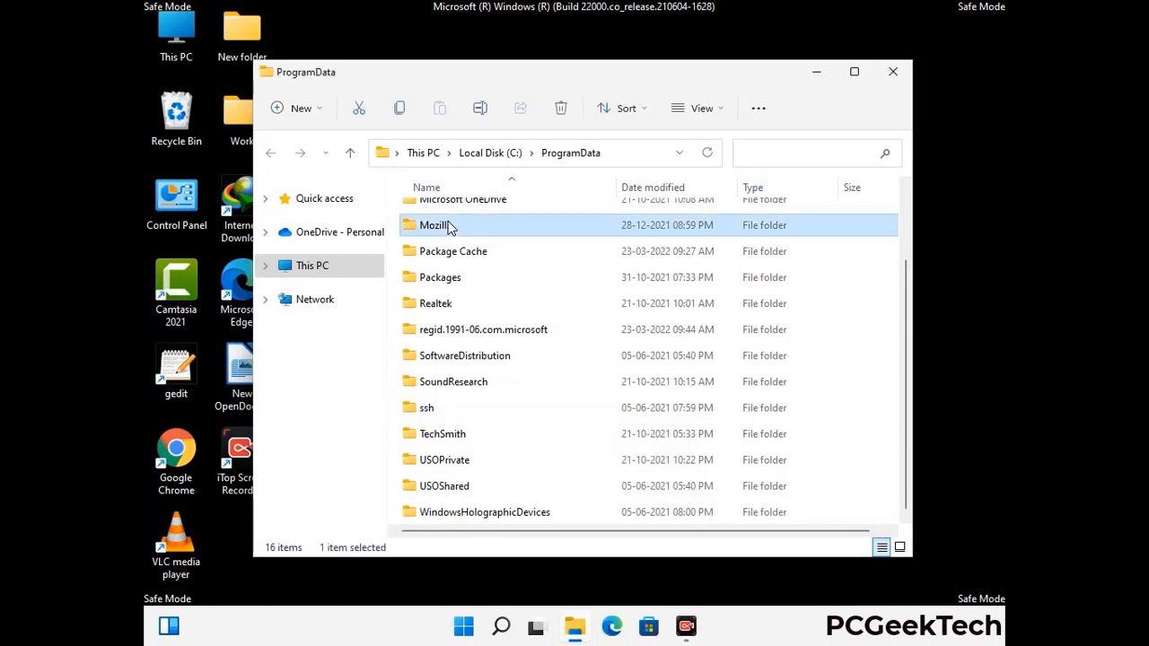
click(562, 108)
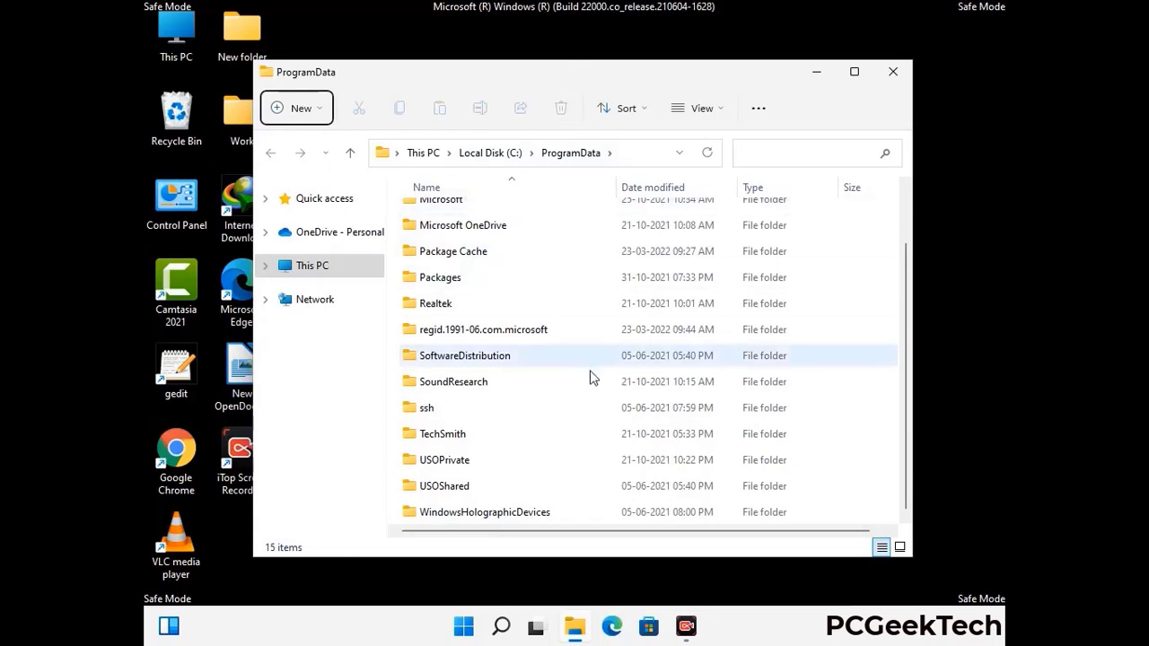
scroll(590, 379, up, 1)
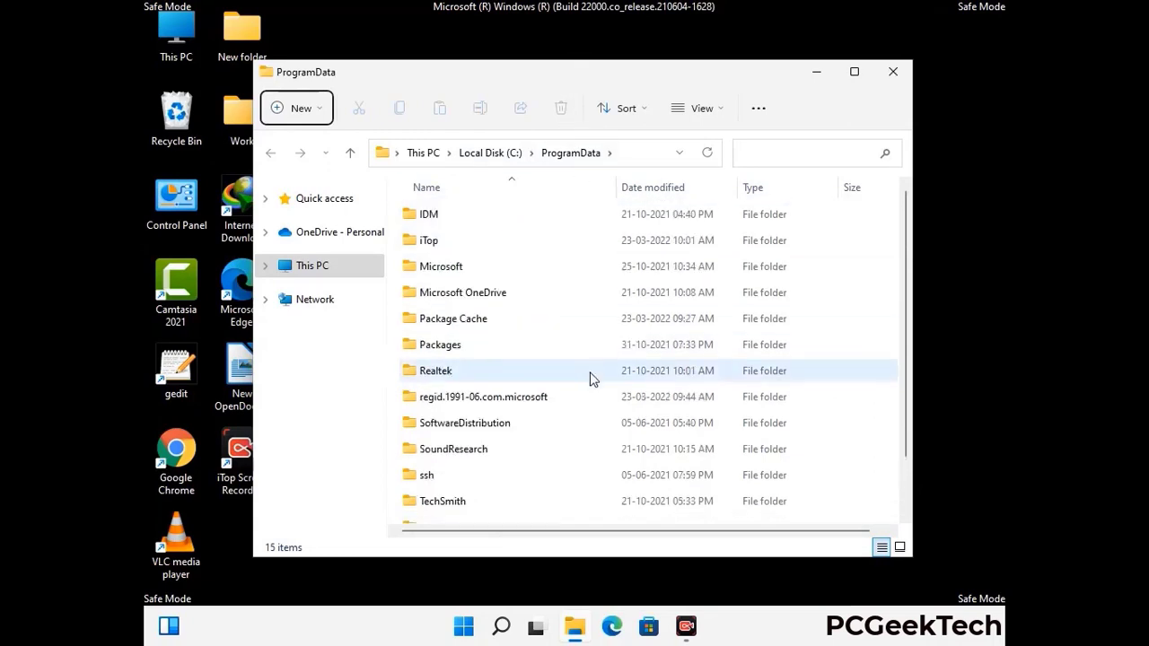
click(902, 75)
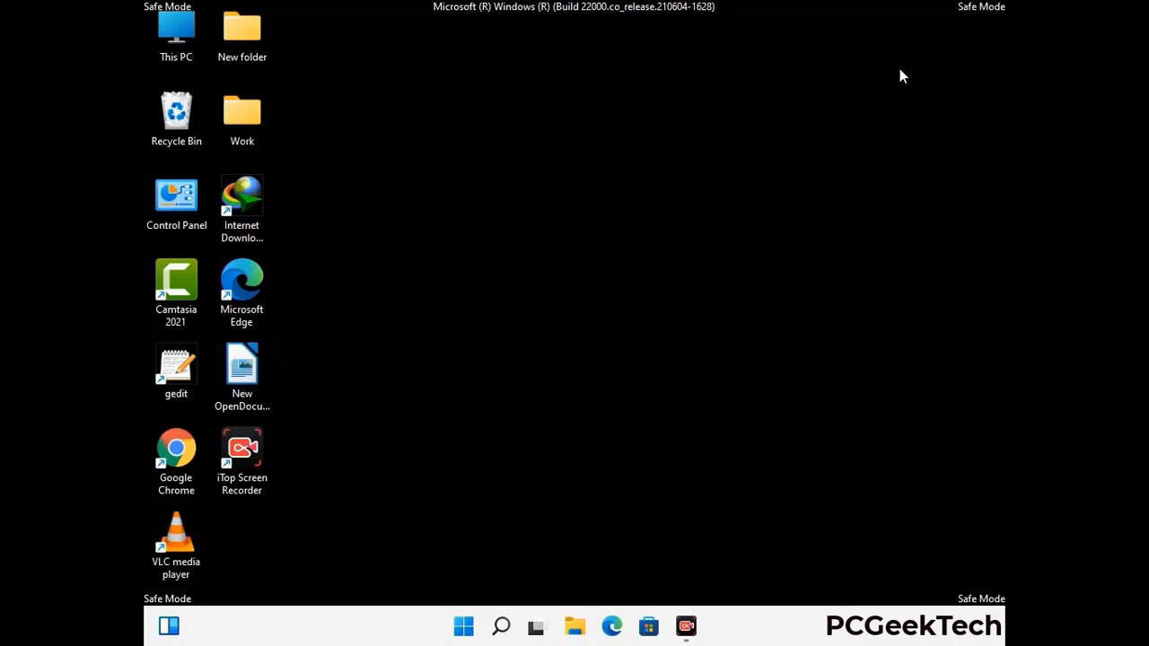
key(super+r)
drag(376, 415, 597, 226)
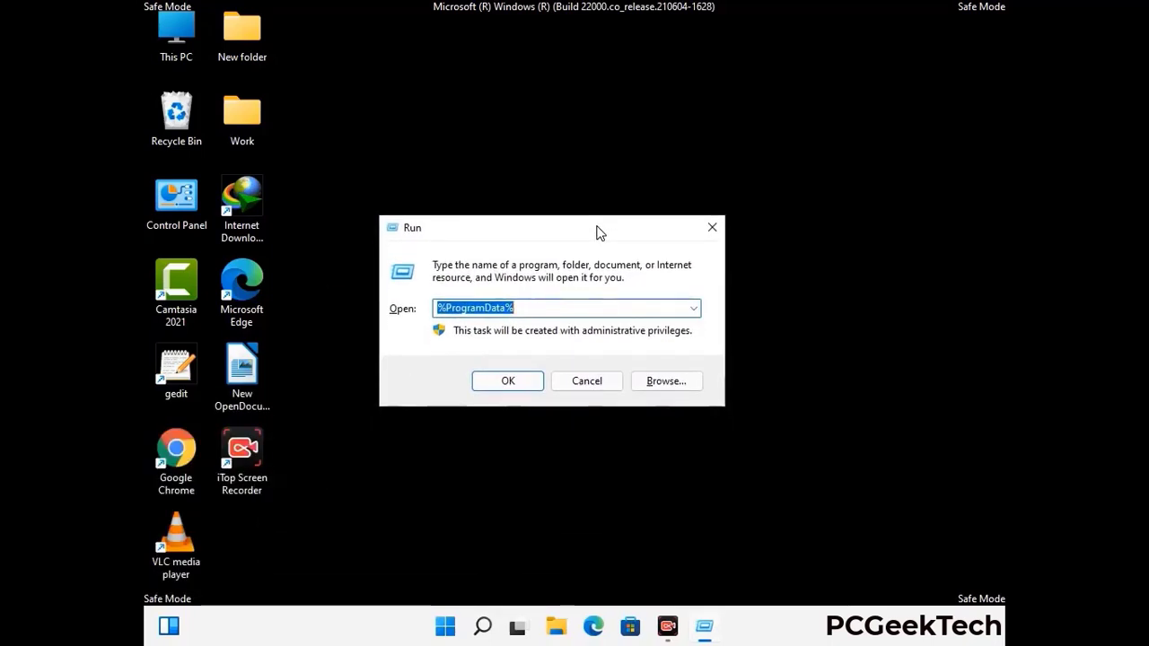
text(%Wi)
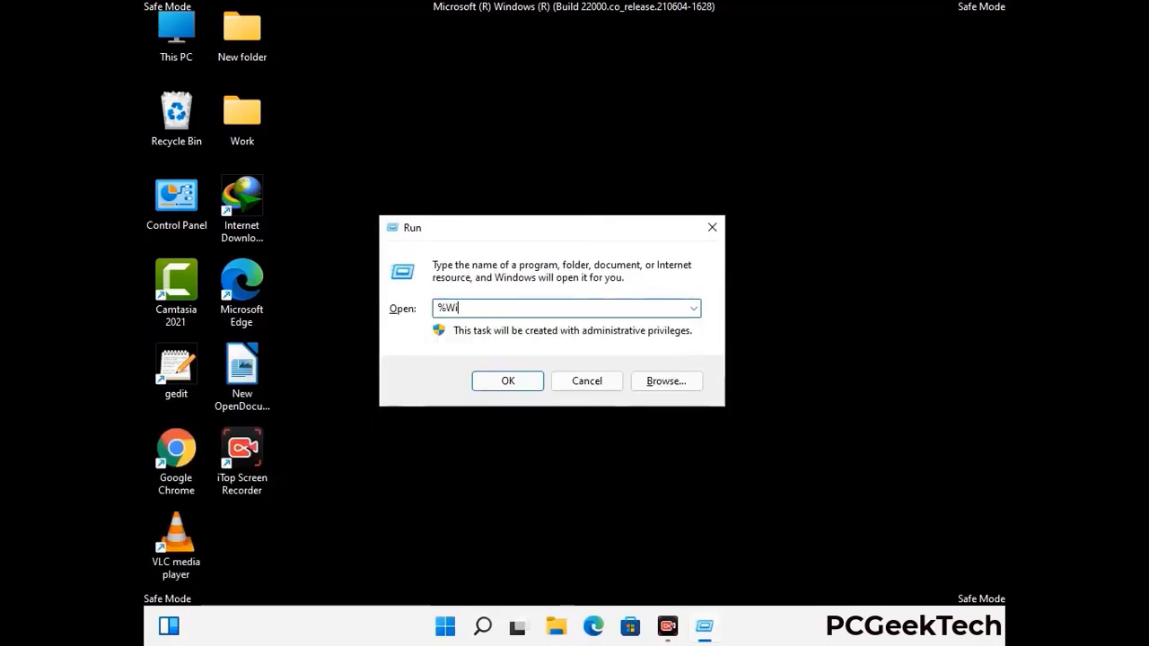
text(nDir%)
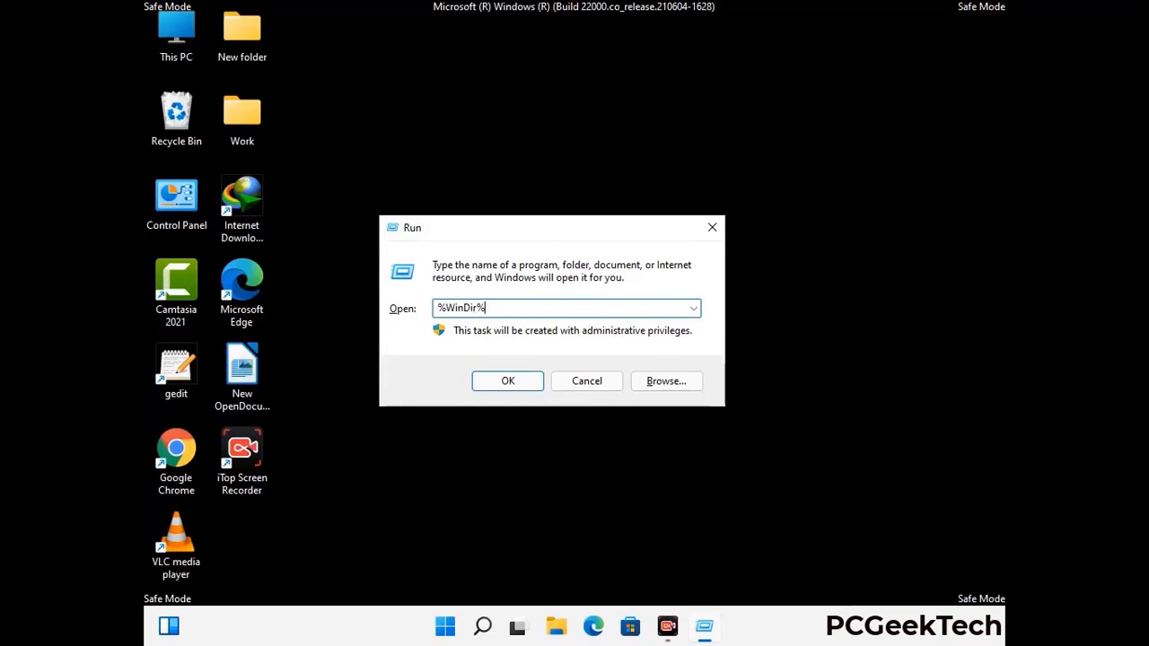
key(Return)
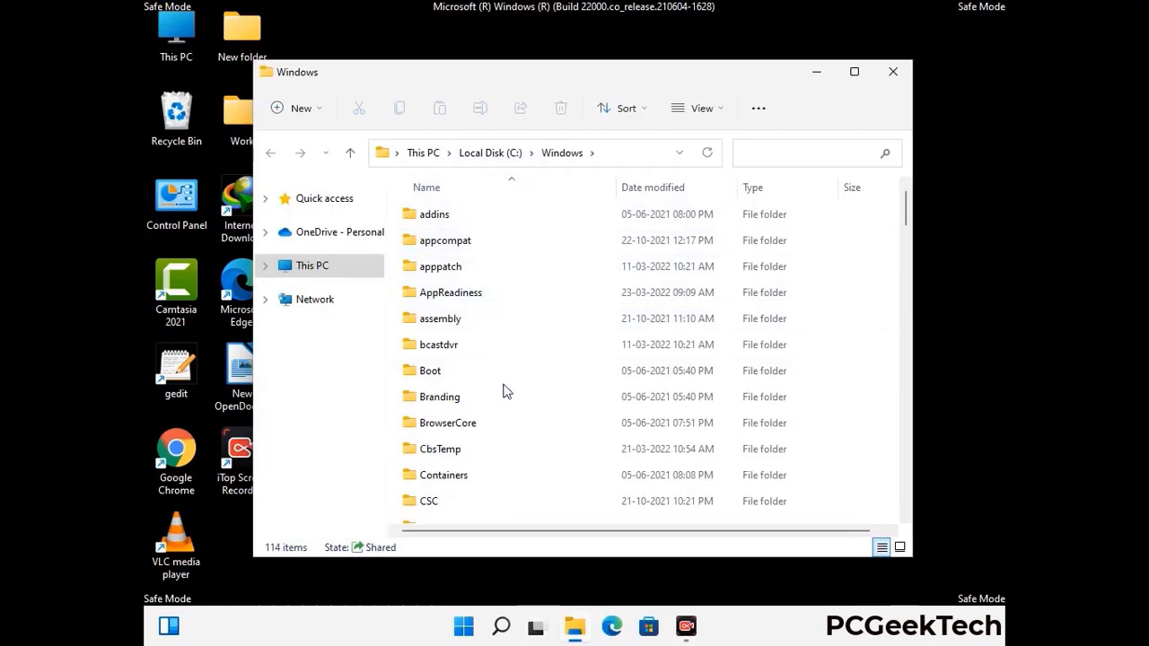
scroll(504, 395, down, 1)
scroll(506, 397, down, 3)
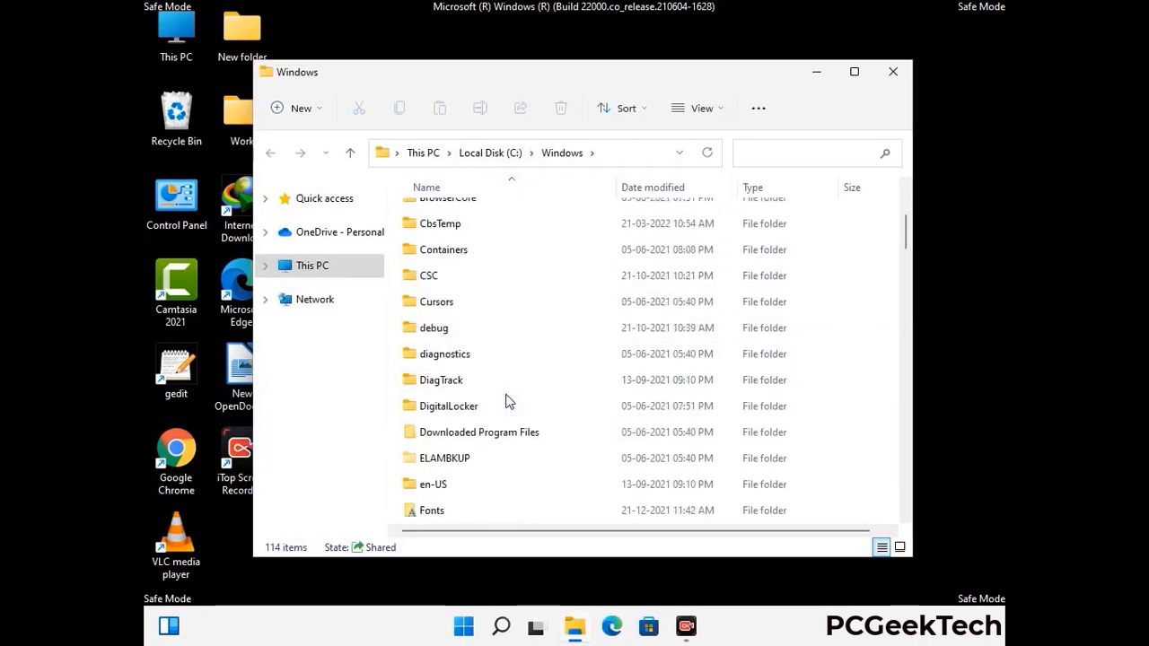
scroll(505, 404, down, 5)
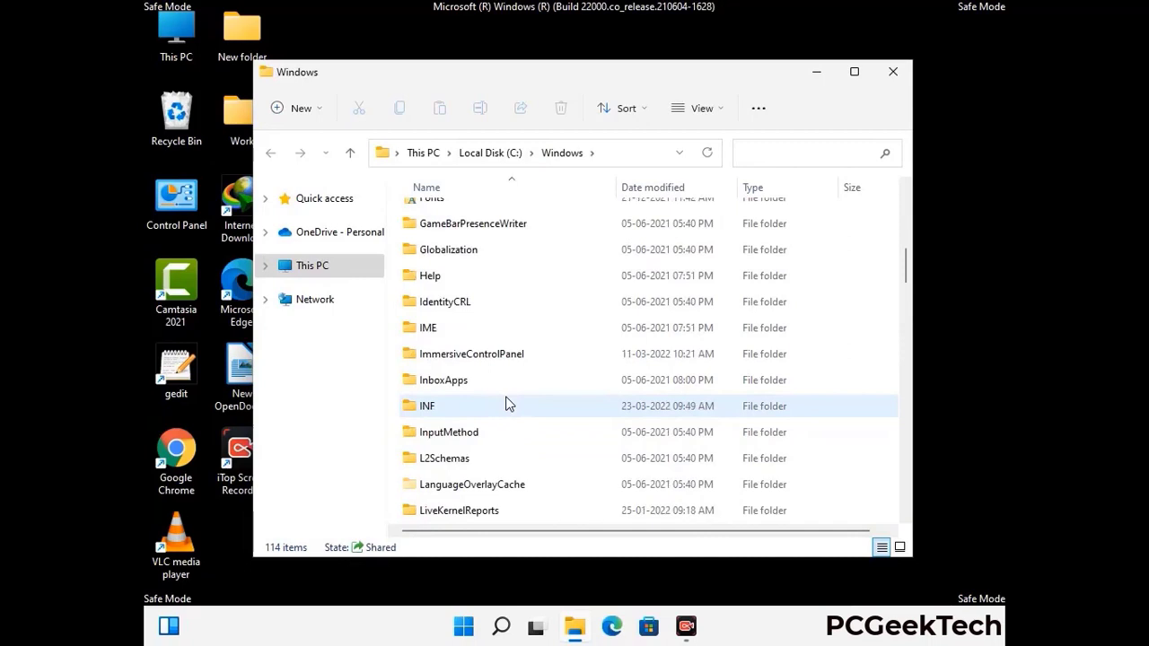
scroll(505, 406, down, 4)
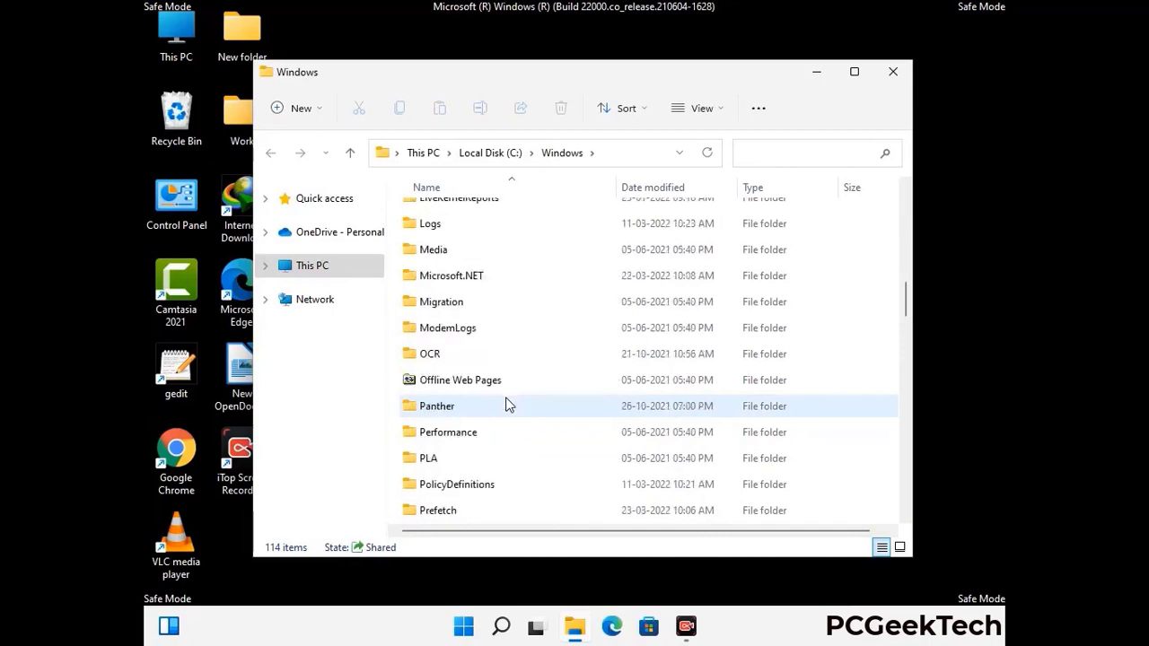
scroll(505, 405, down, 6)
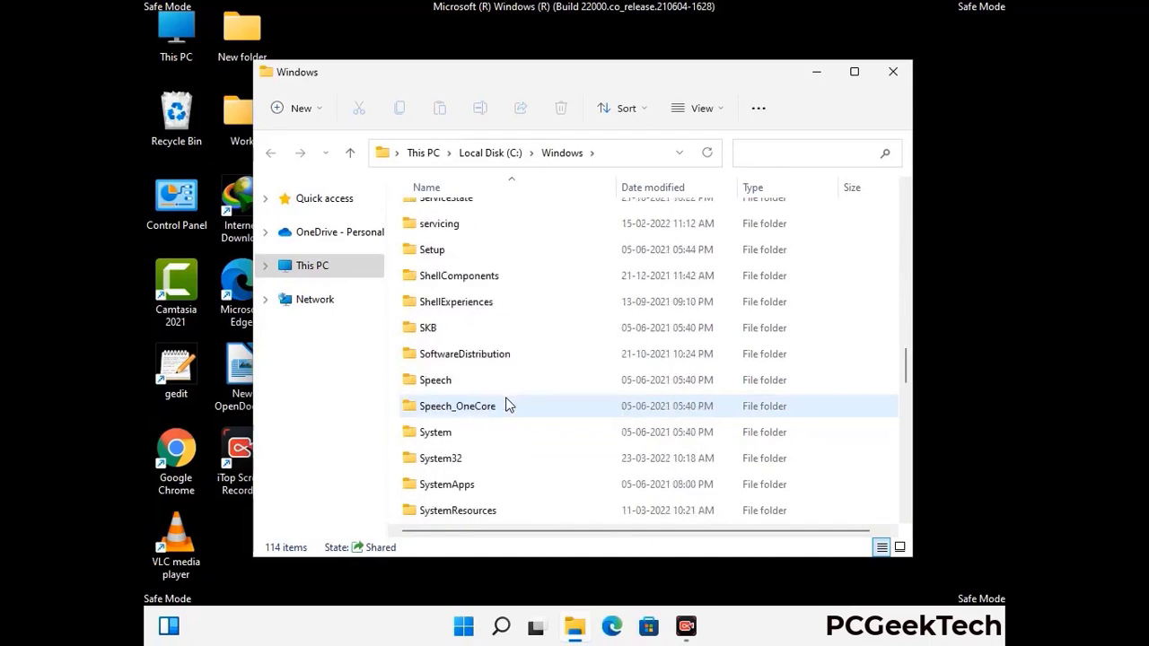
scroll(505, 406, down, 7)
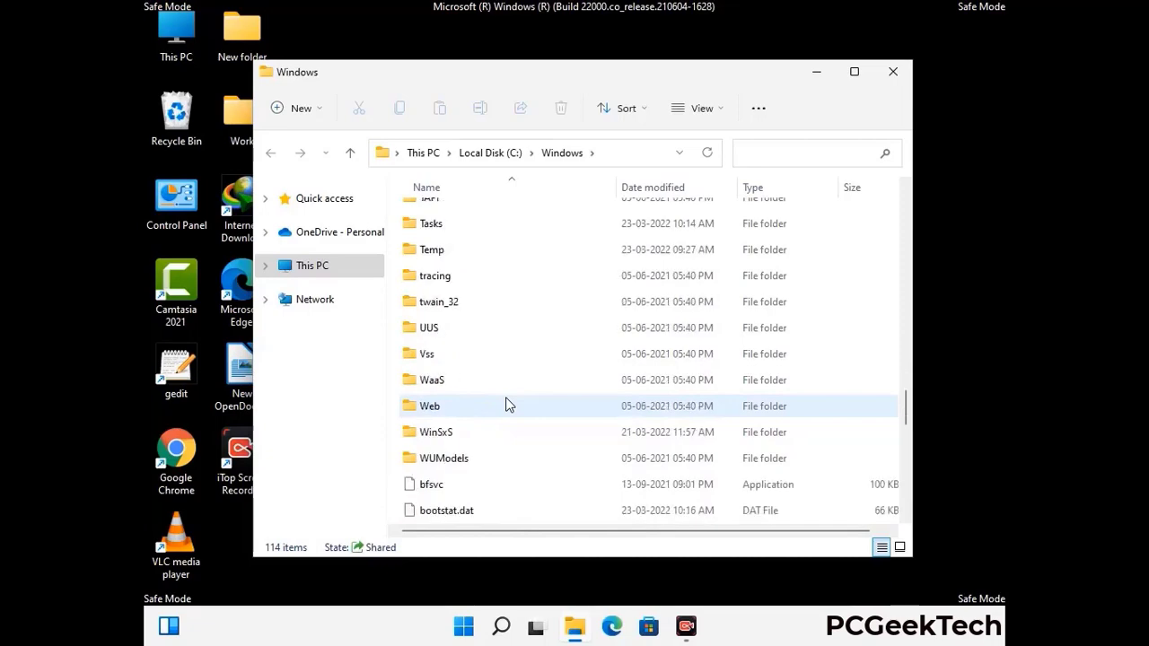
scroll(505, 406, down, 9)
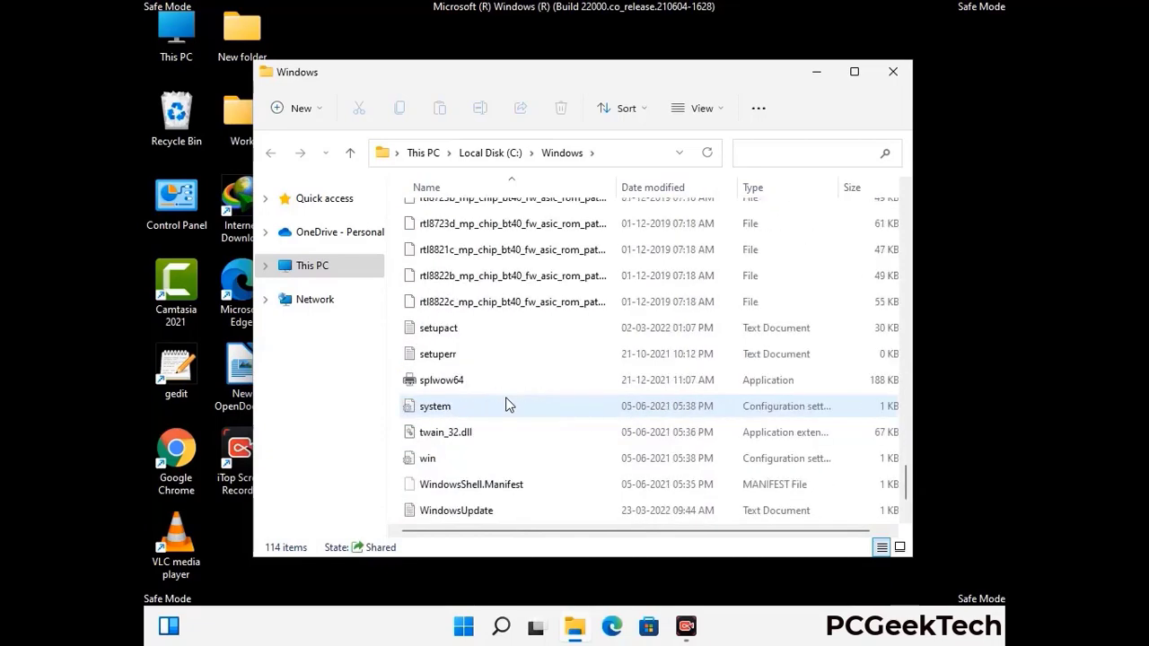
scroll(505, 406, up, 10)
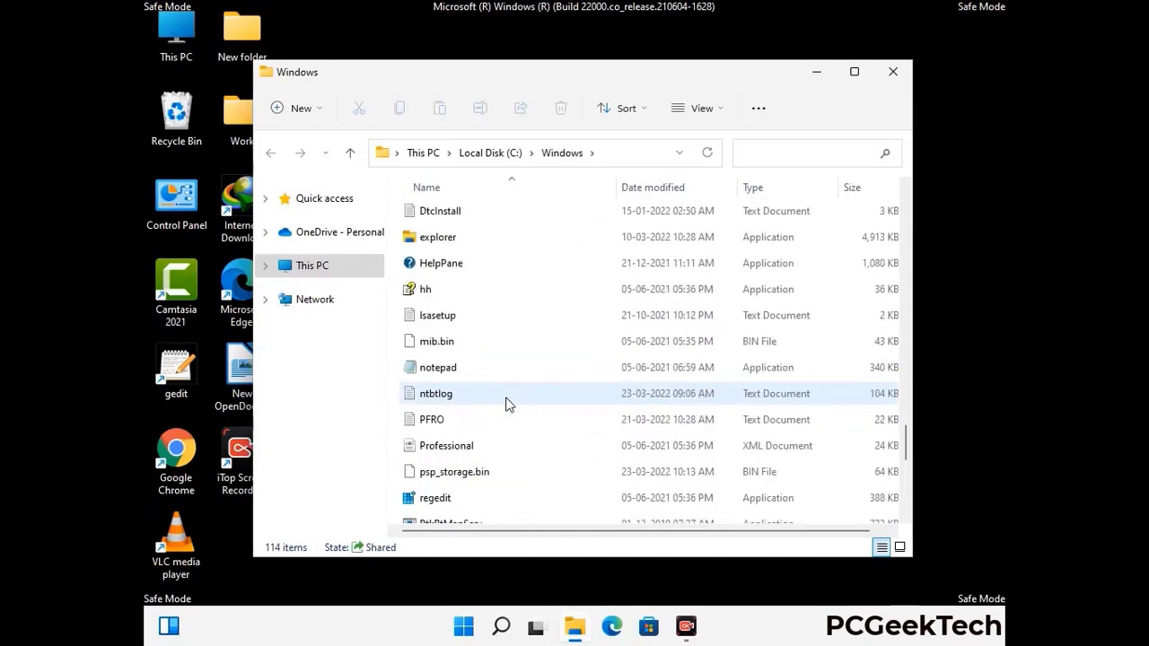
scroll(505, 405, up, 3)
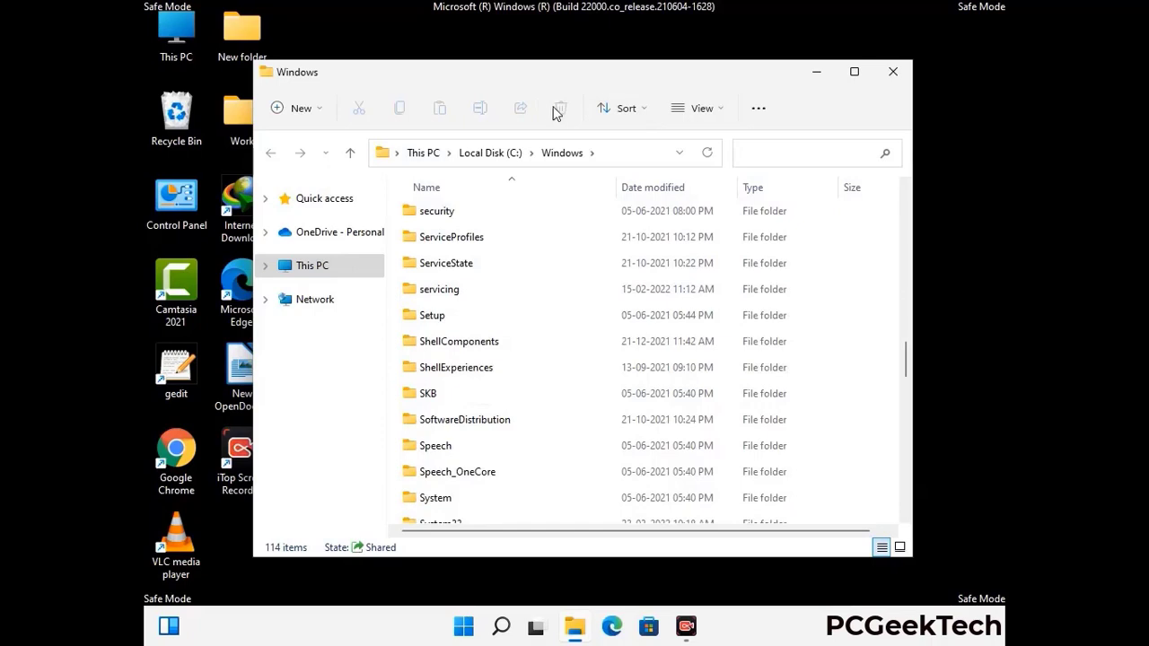
click(899, 74)
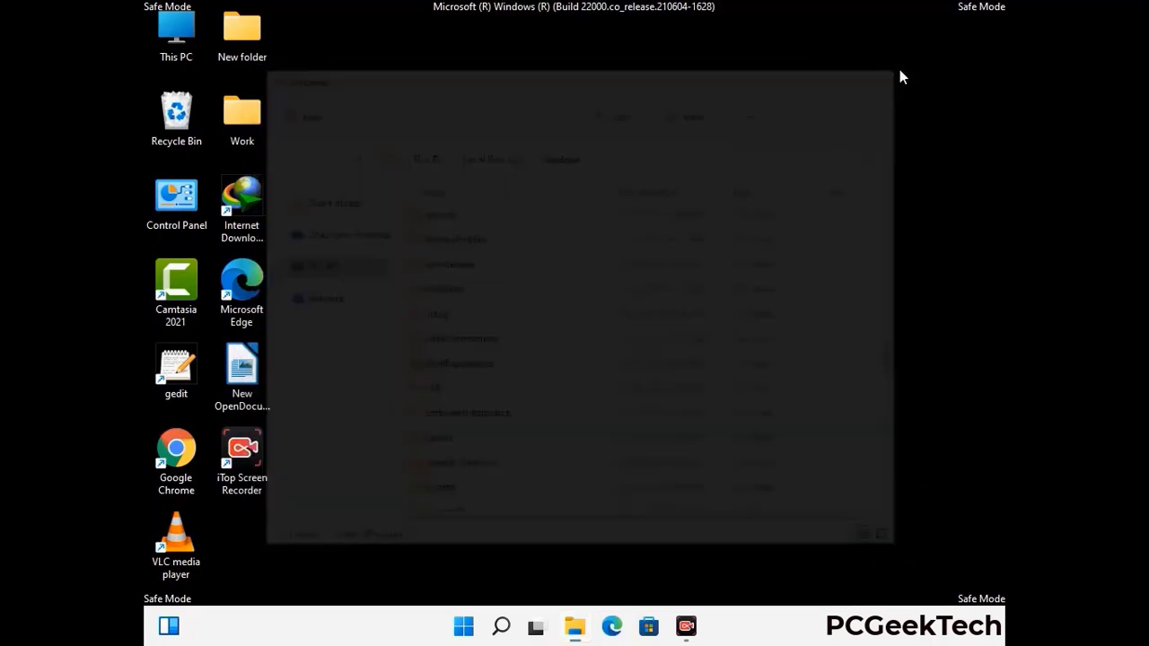
- Open the user's Temp folder by running %temp%
key(super+r)
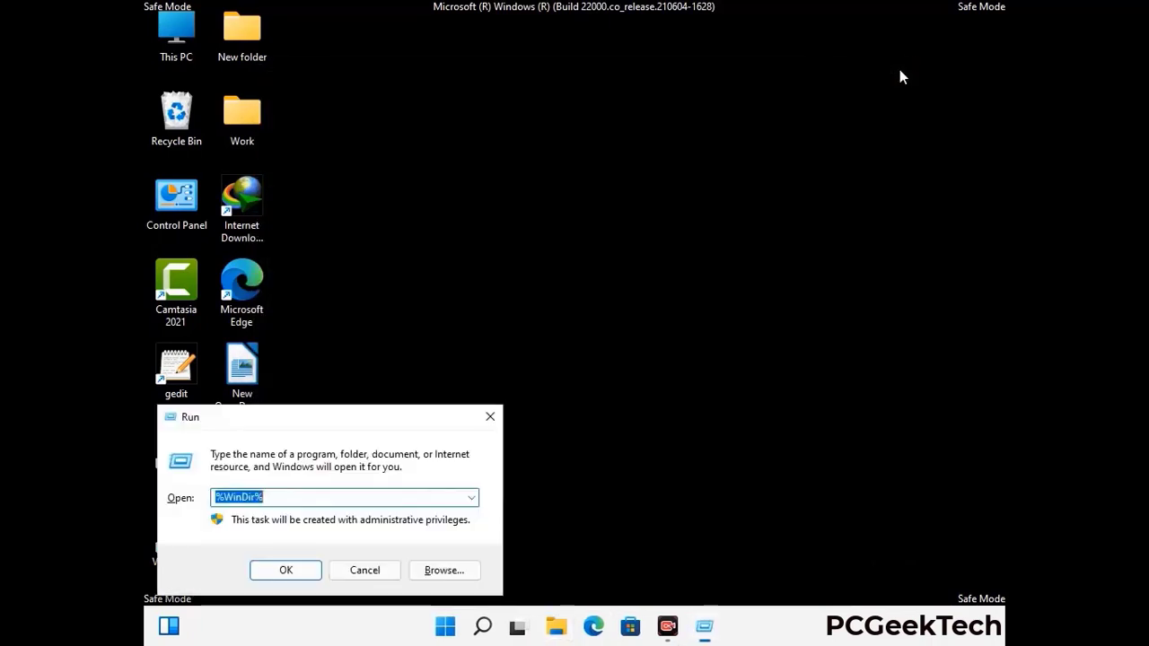
drag(379, 423, 649, 153)
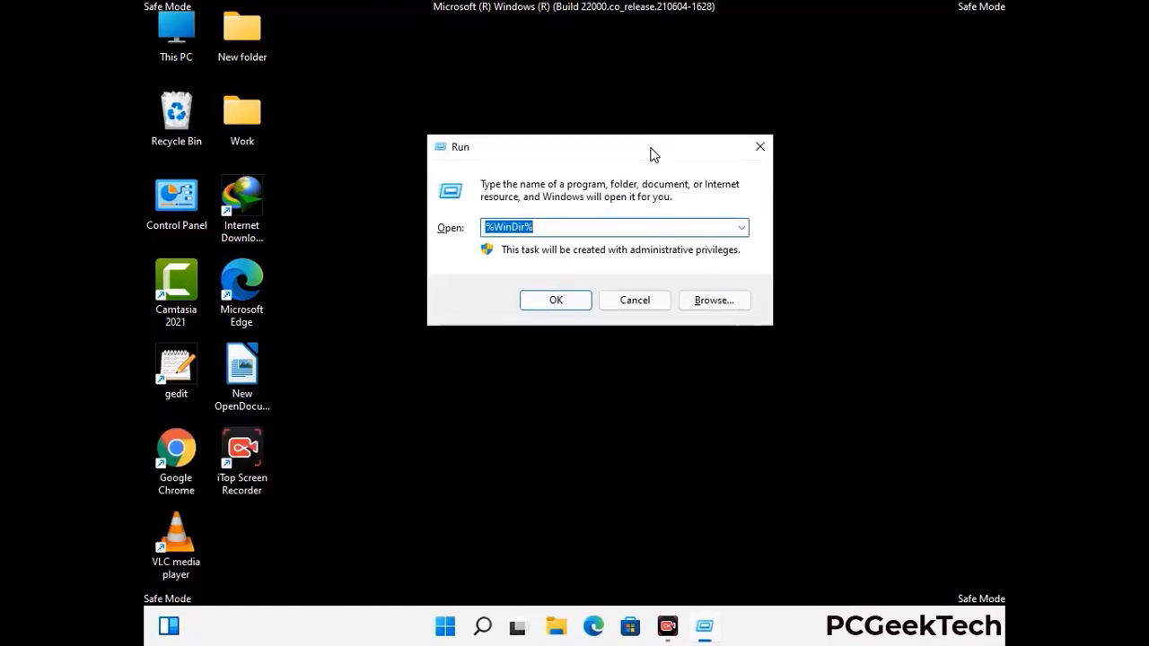
text(%temp%)
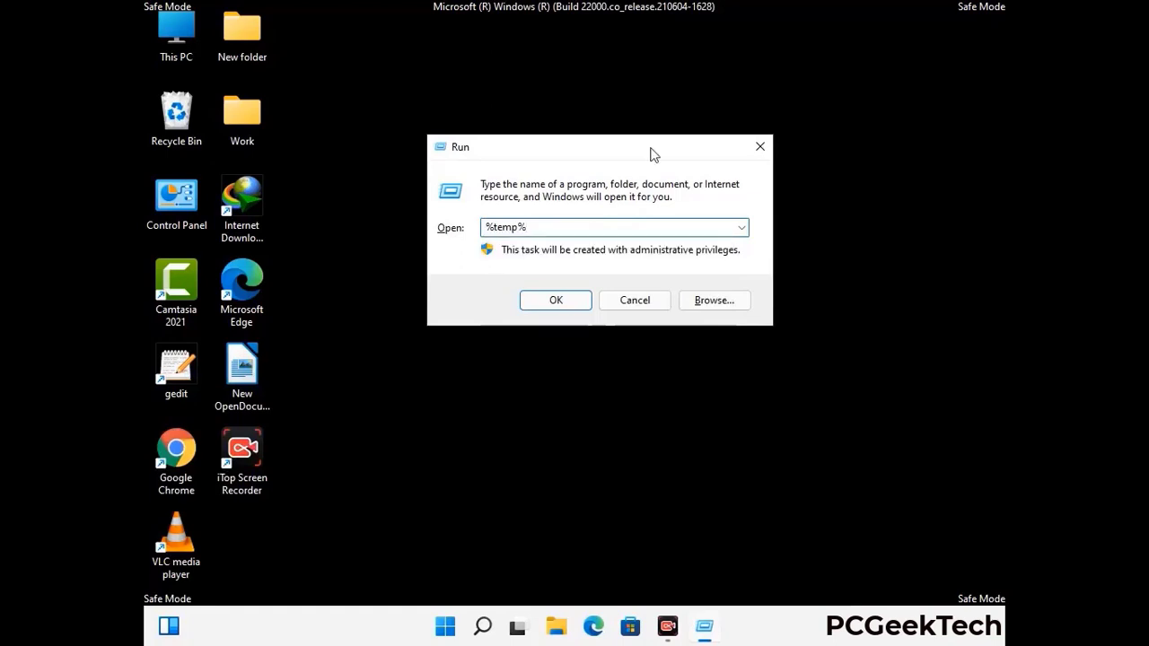
click(575, 300)
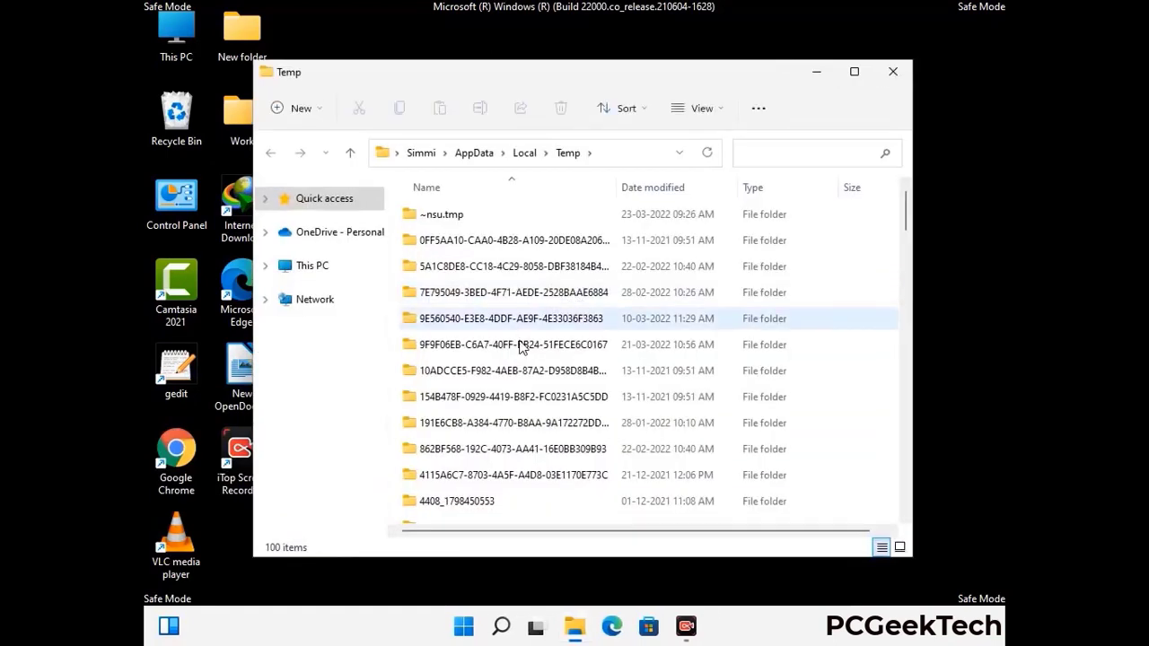
- Delete all 100 Temp items to the Recycle Bin and close the window
click(522, 347)
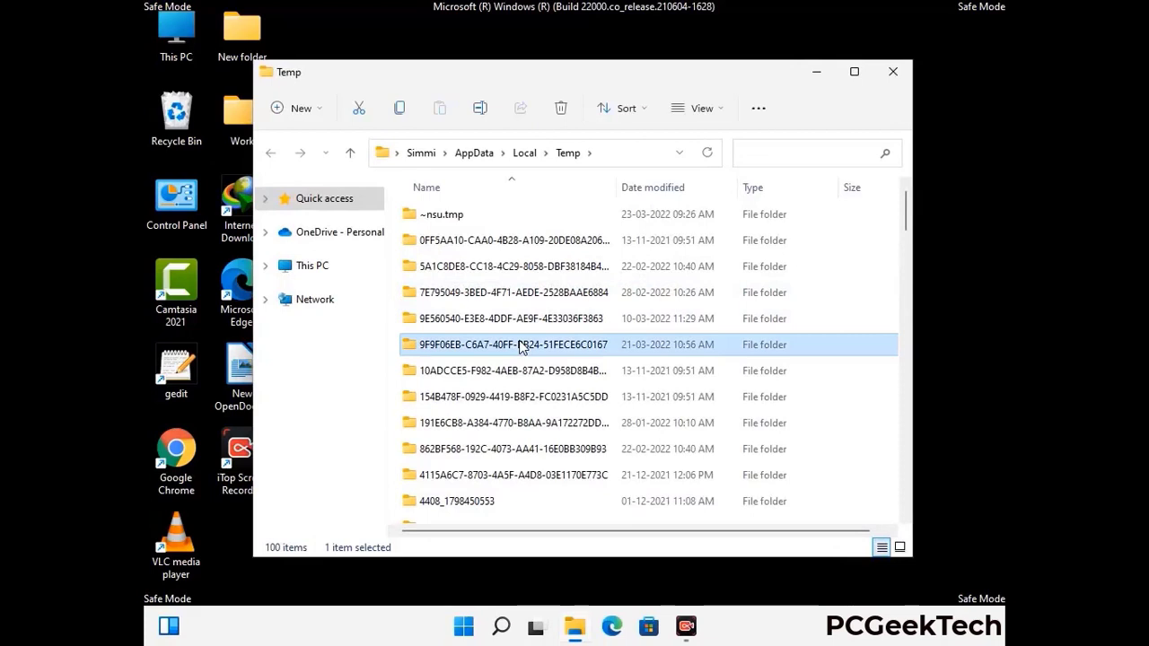
key(ctrl+a)
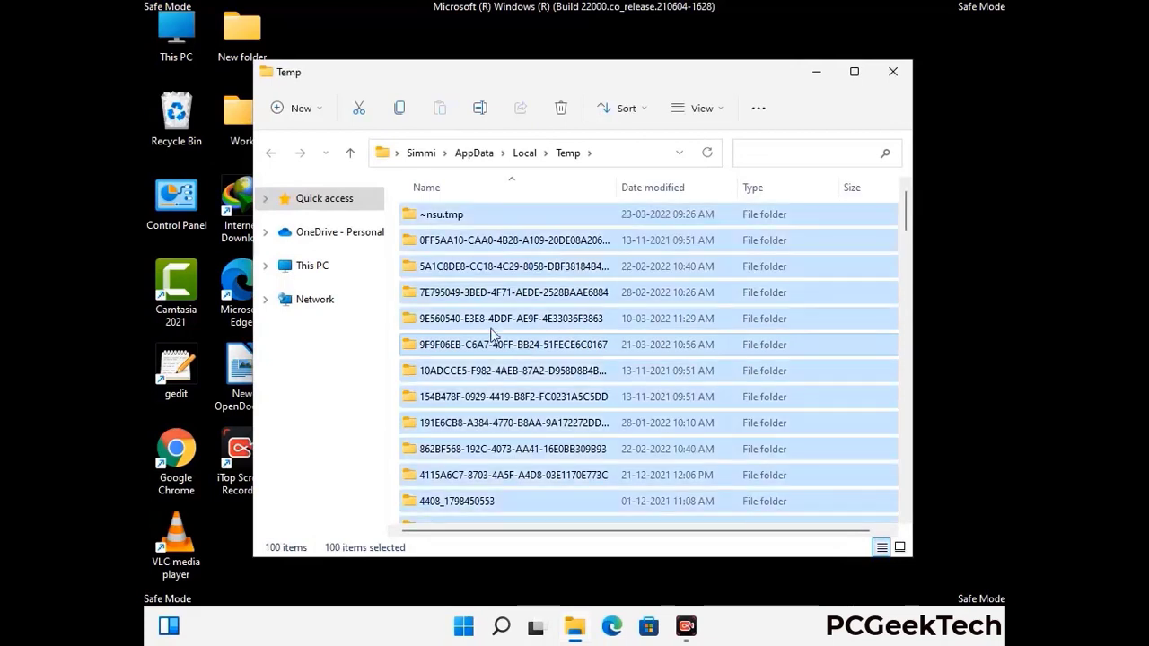
click(563, 109)
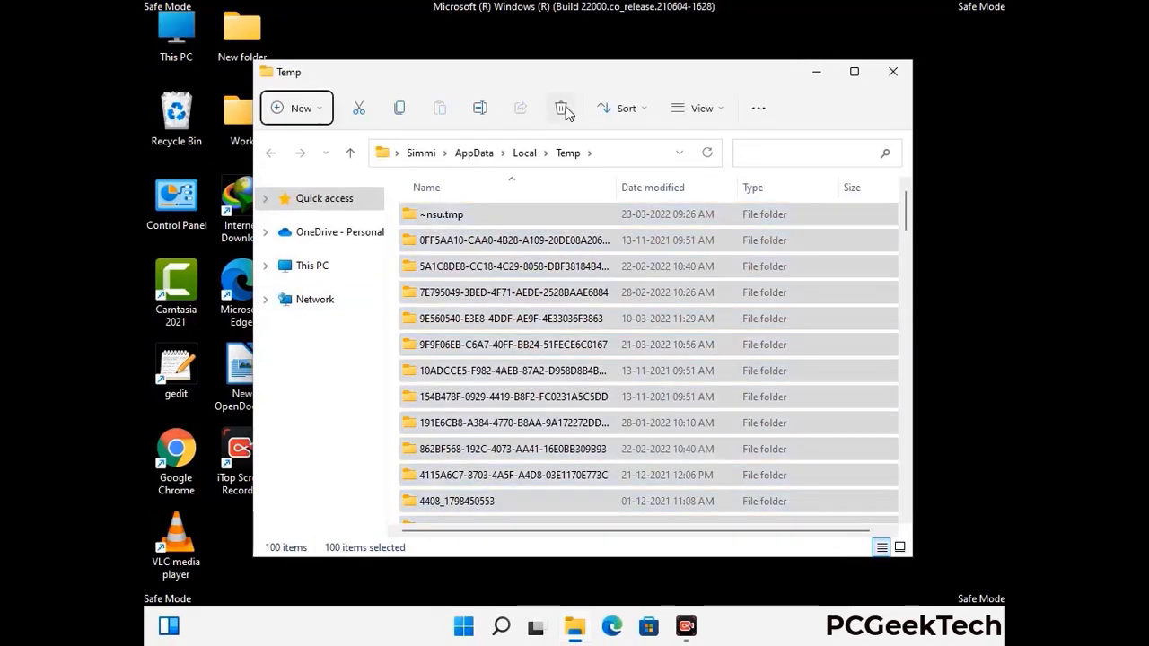
click(893, 71)
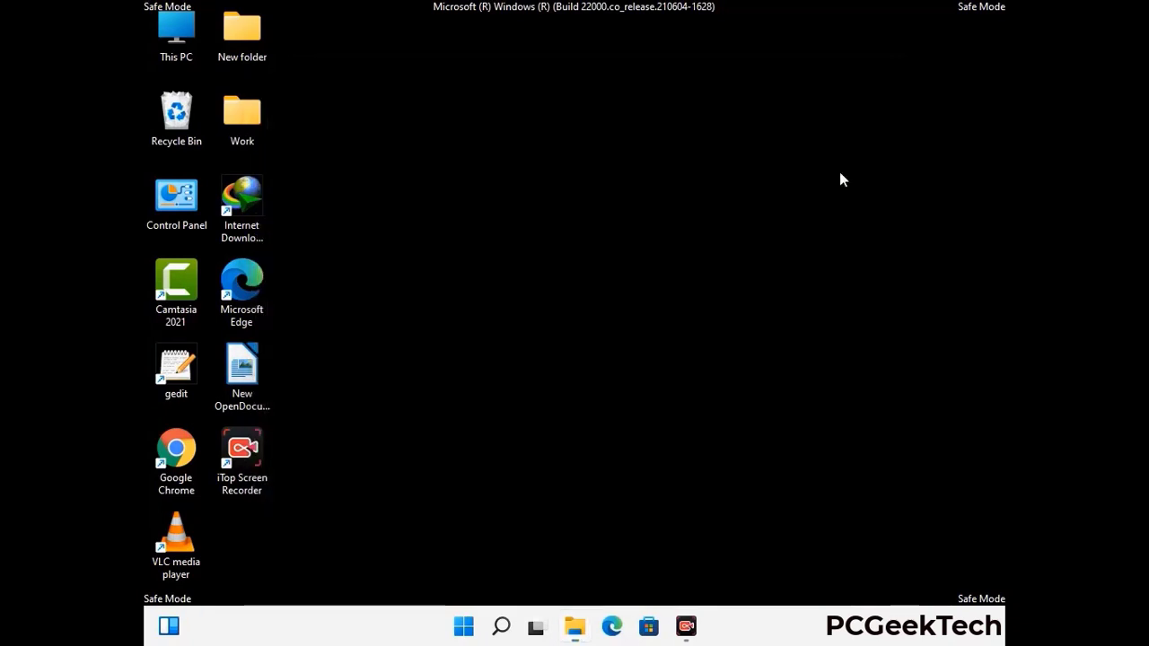
- Open C:\Windows\Temp by running temp
key(super+r)
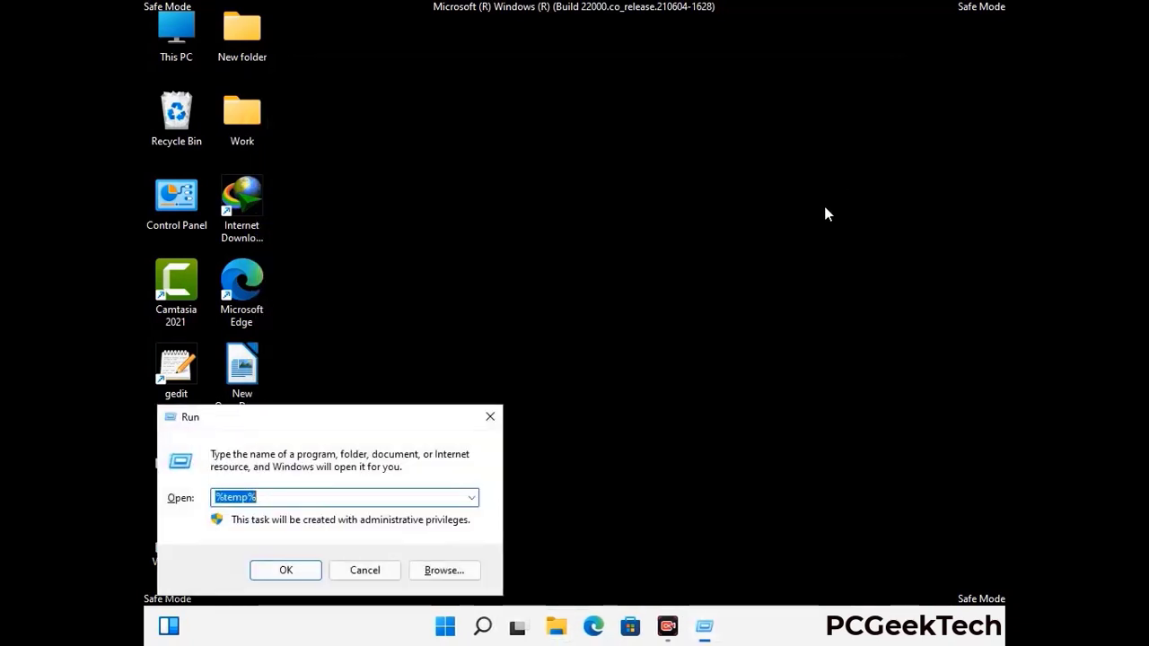
drag(390, 416, 655, 168)
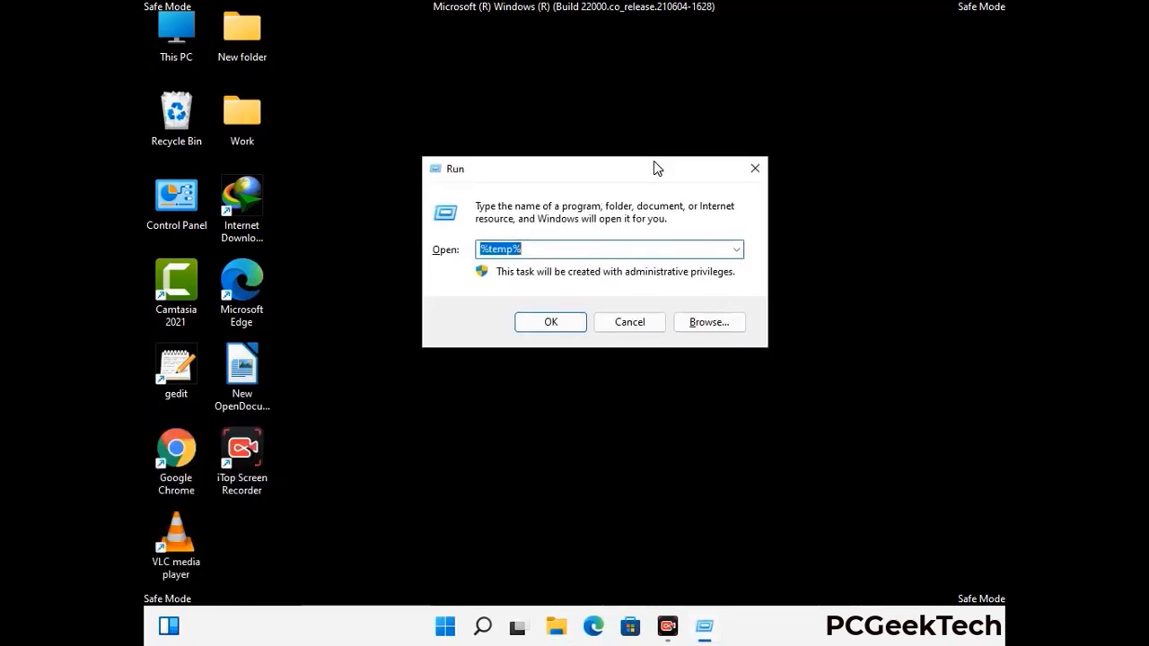
text(temp)
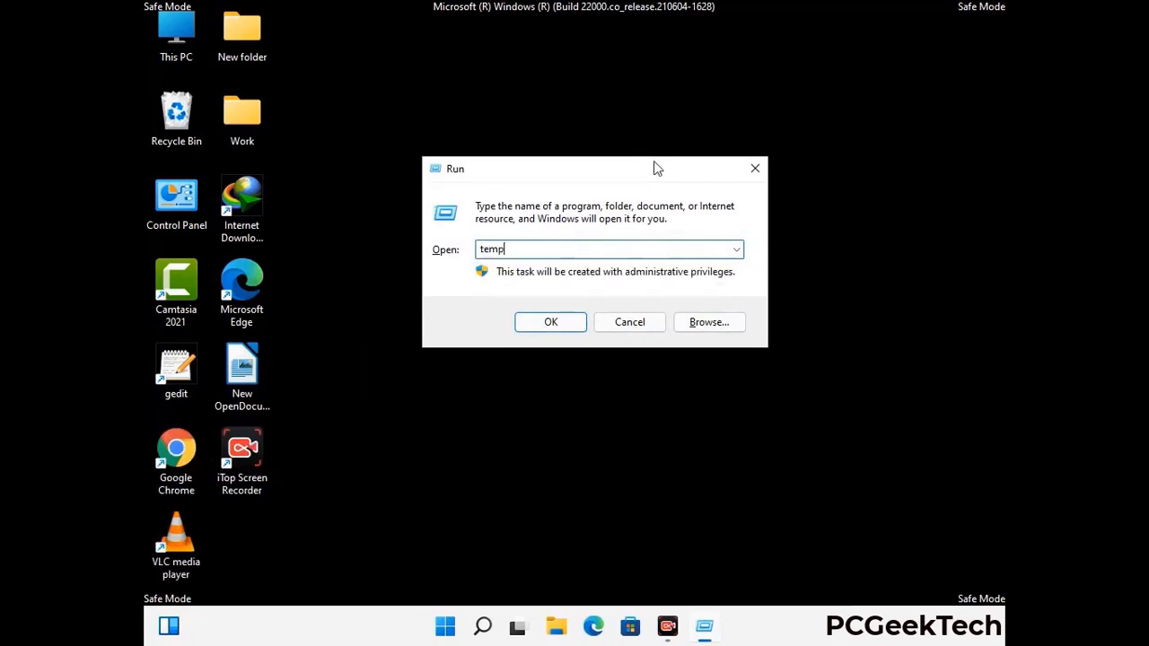
key(Return)
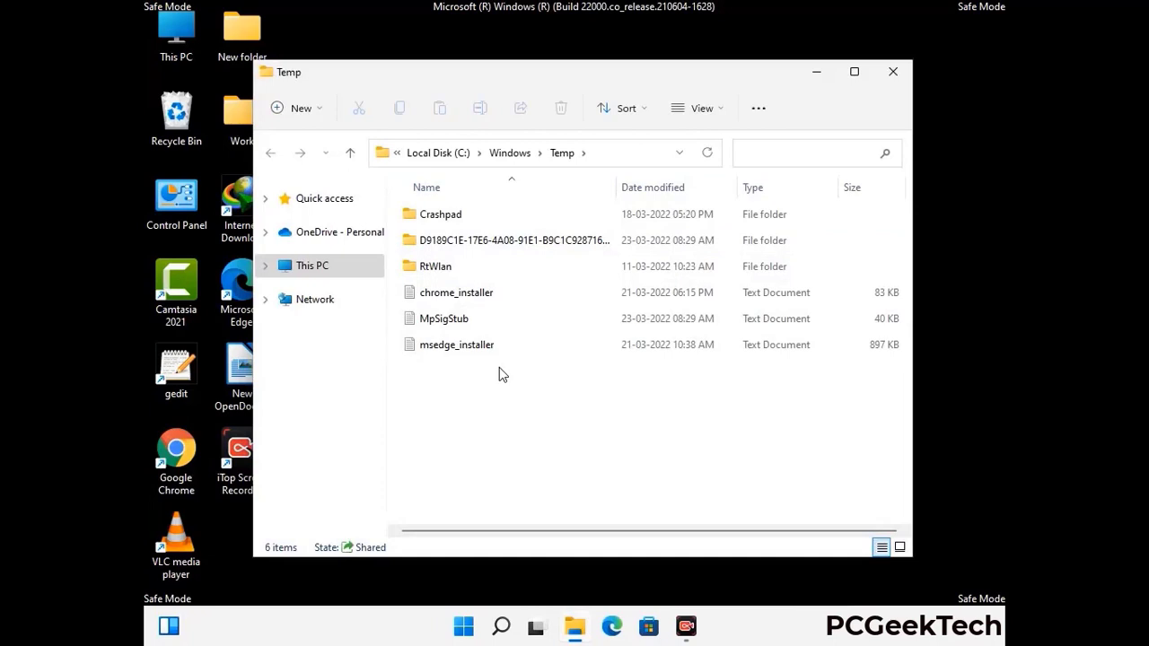
- Delete all six items in Windows Temp and close the window
key(ctrl+a)
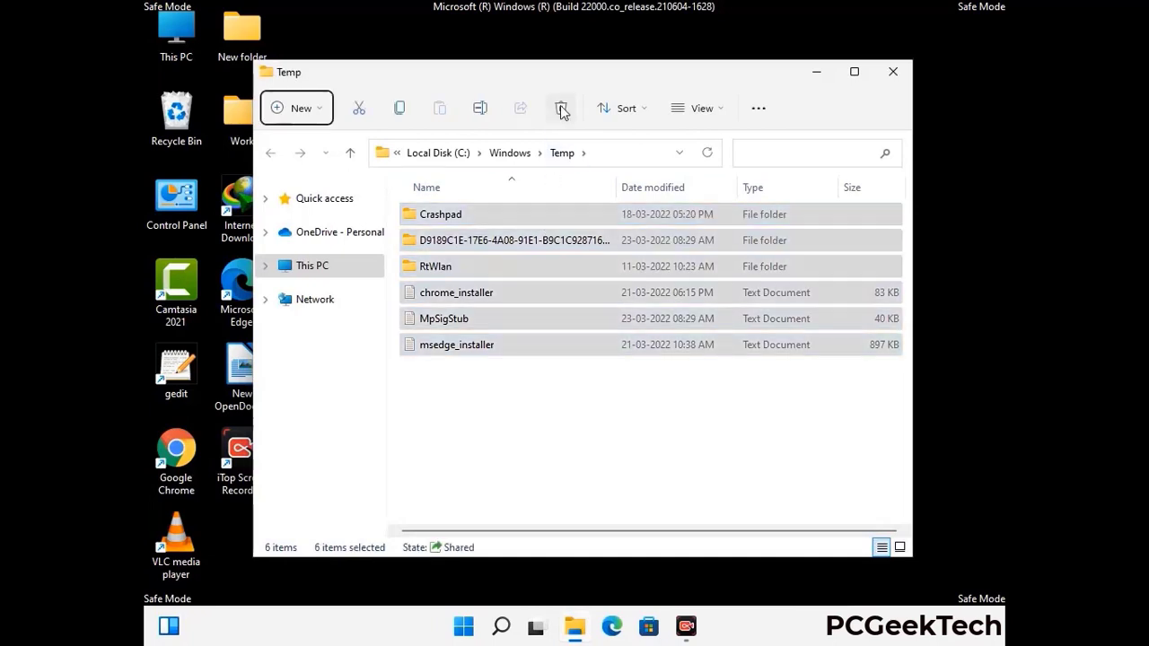
click(562, 110)
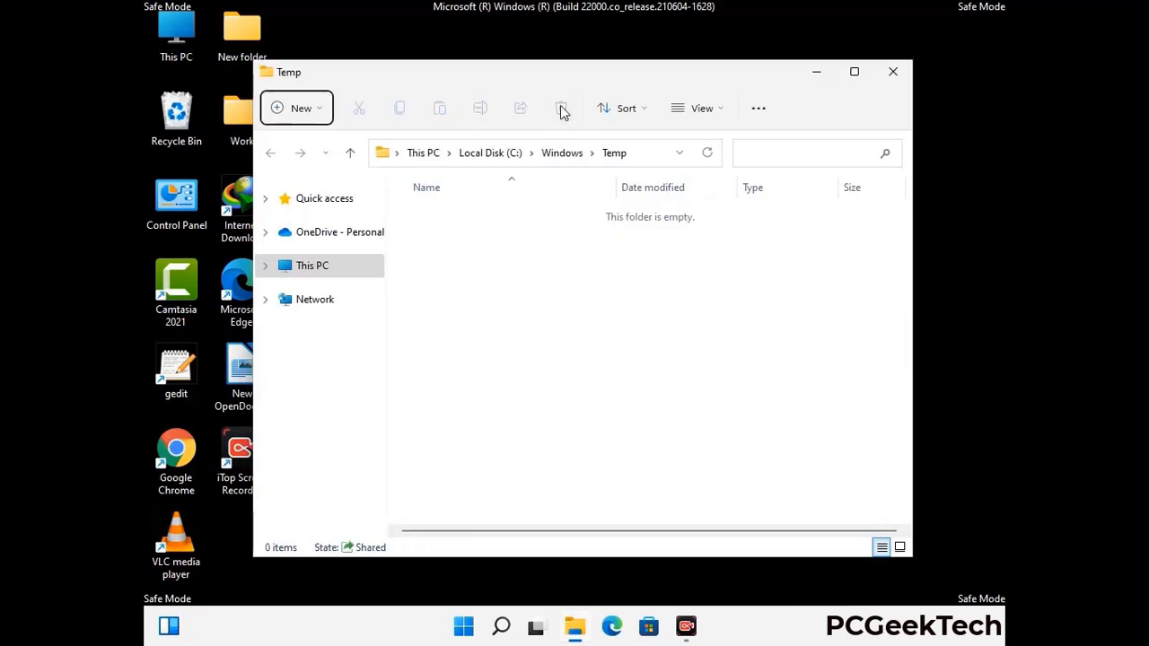
click(894, 74)
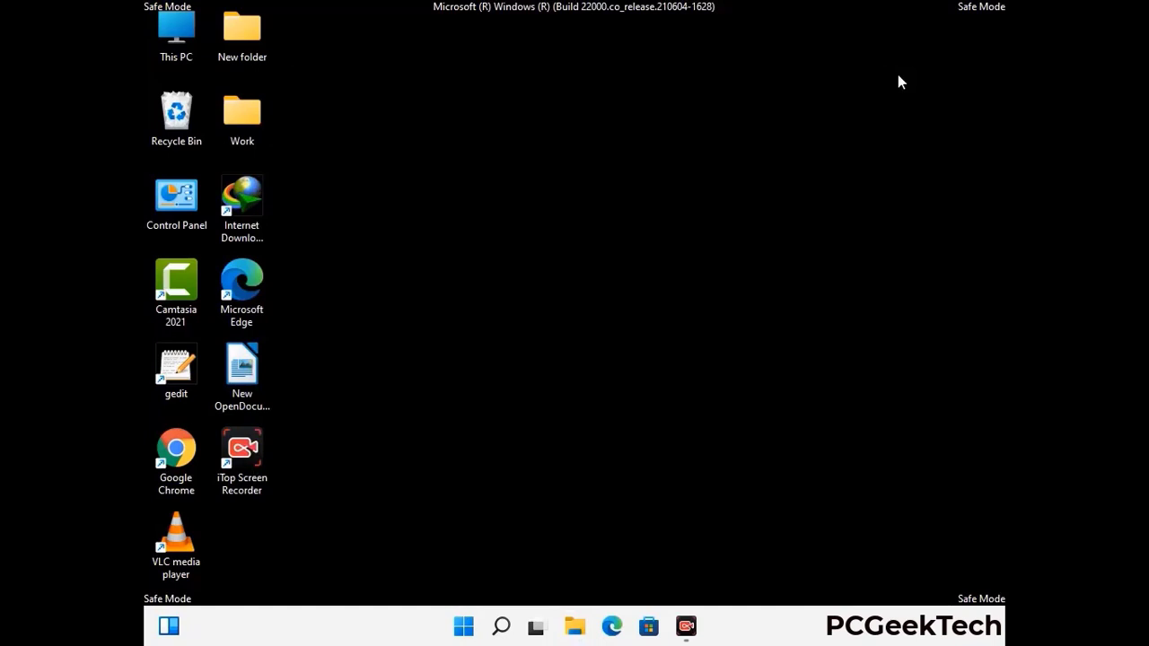
- Launch Registry Editor by running regedit from the Run prompt
key(super+r)
drag(351, 415, 598, 144)
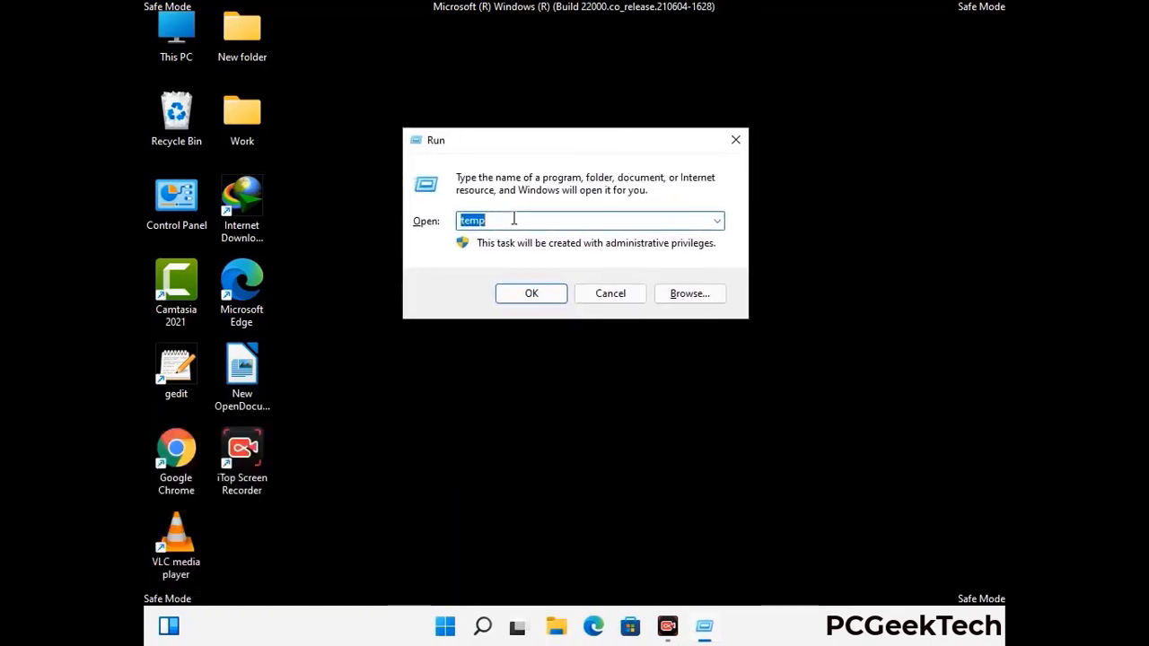
text(regedit)
key(Return)
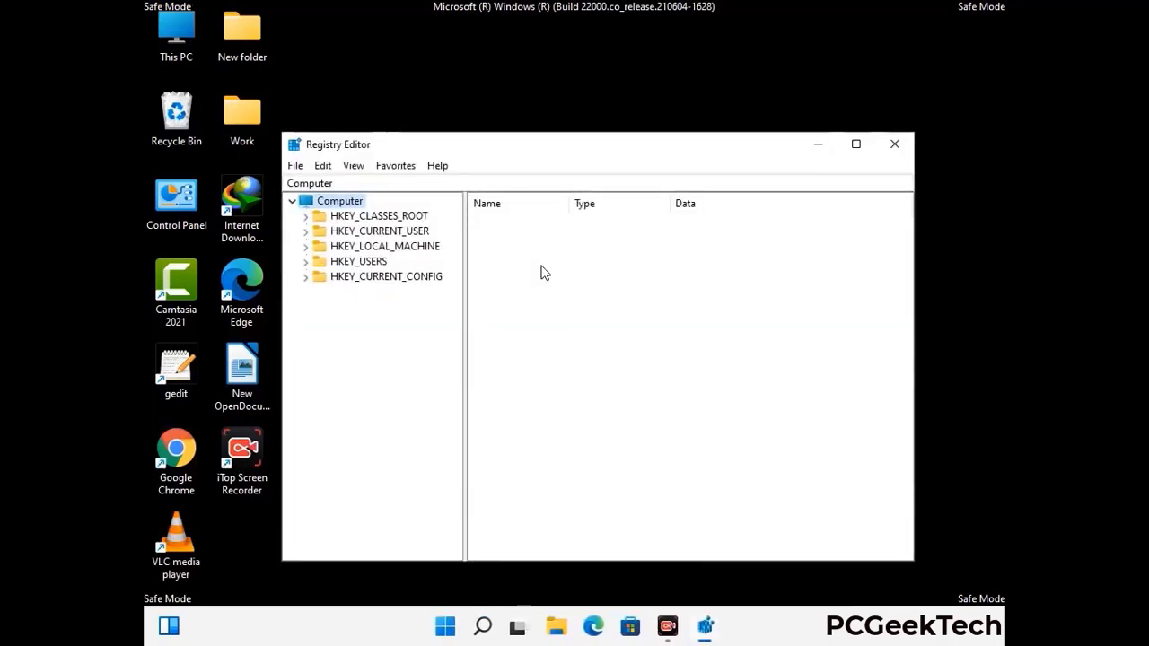
- Expand HKEY_CURRENT_USER > Software > Microsoft in the key tree
click(384, 246)
click(306, 230)
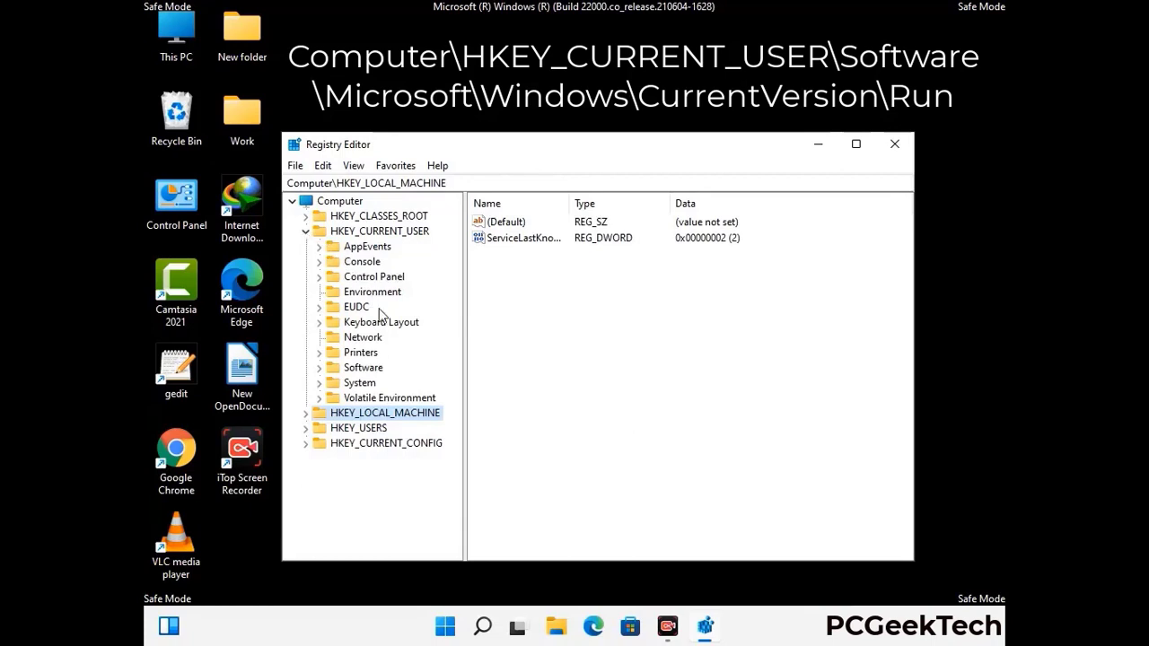
click(360, 372)
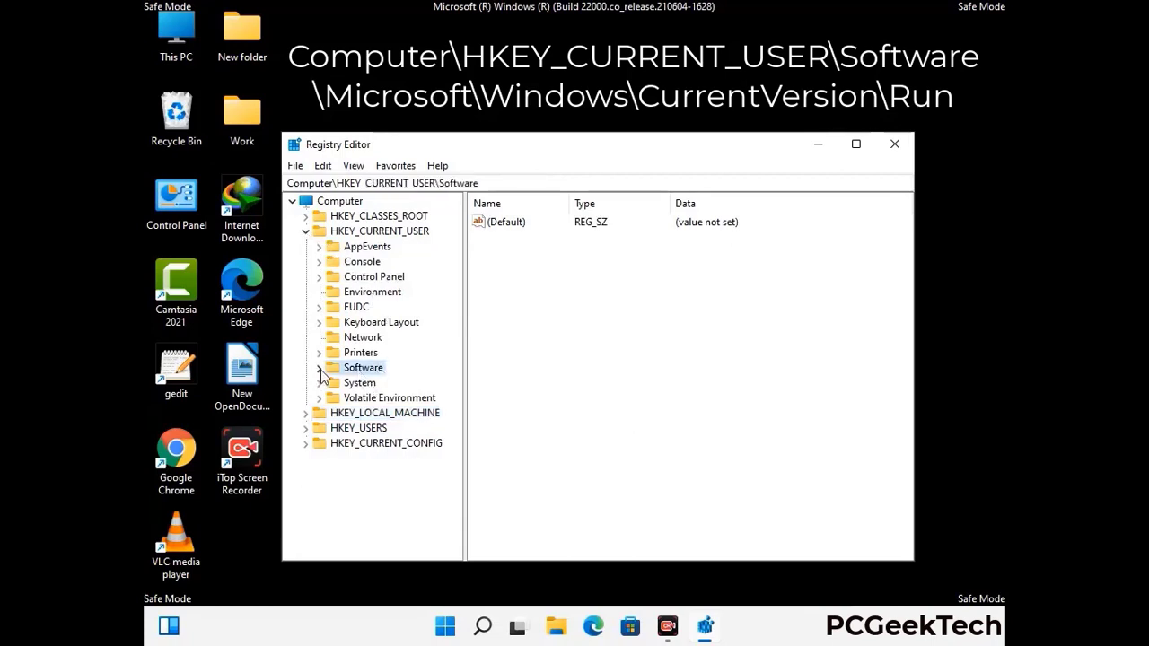
click(318, 369)
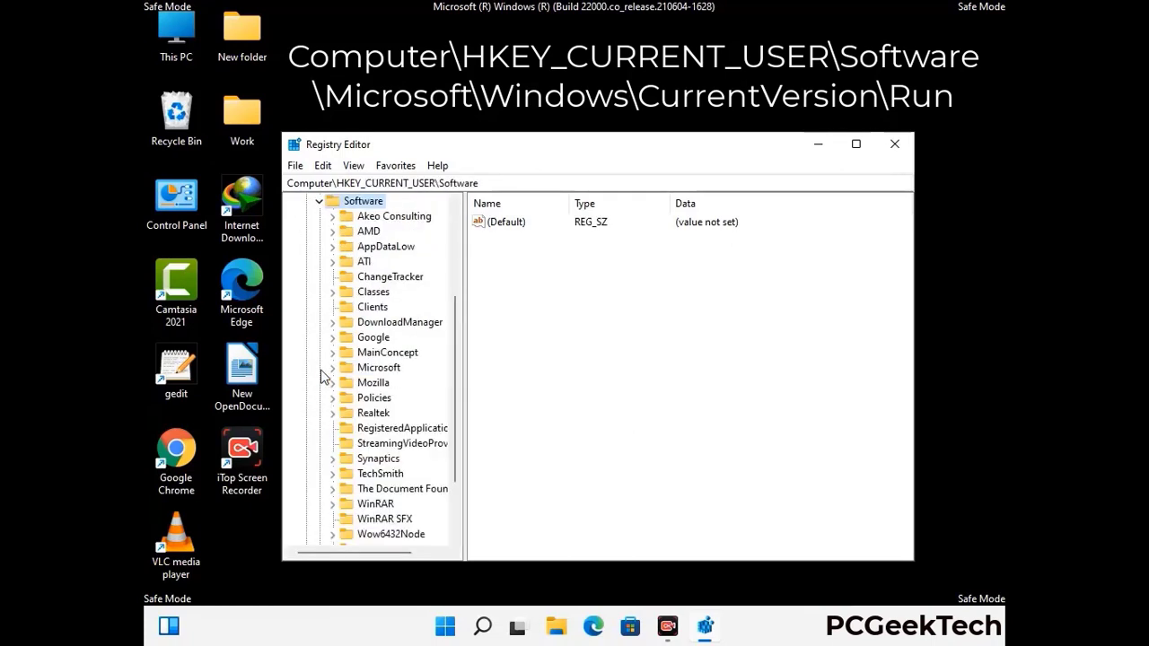
double_click(375, 372)
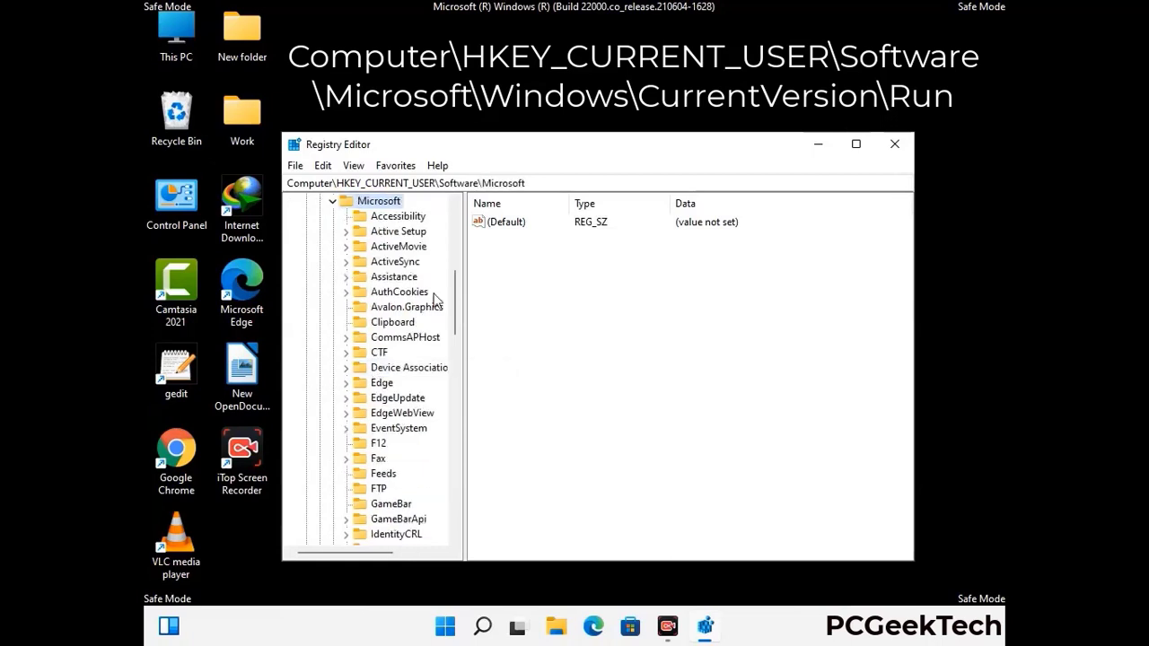
- Open Windows > CurrentVersion and select the Run key to show its startup values
scroll(415, 392, down, 2)
scroll(416, 393, down, 2)
scroll(415, 392, down, 1)
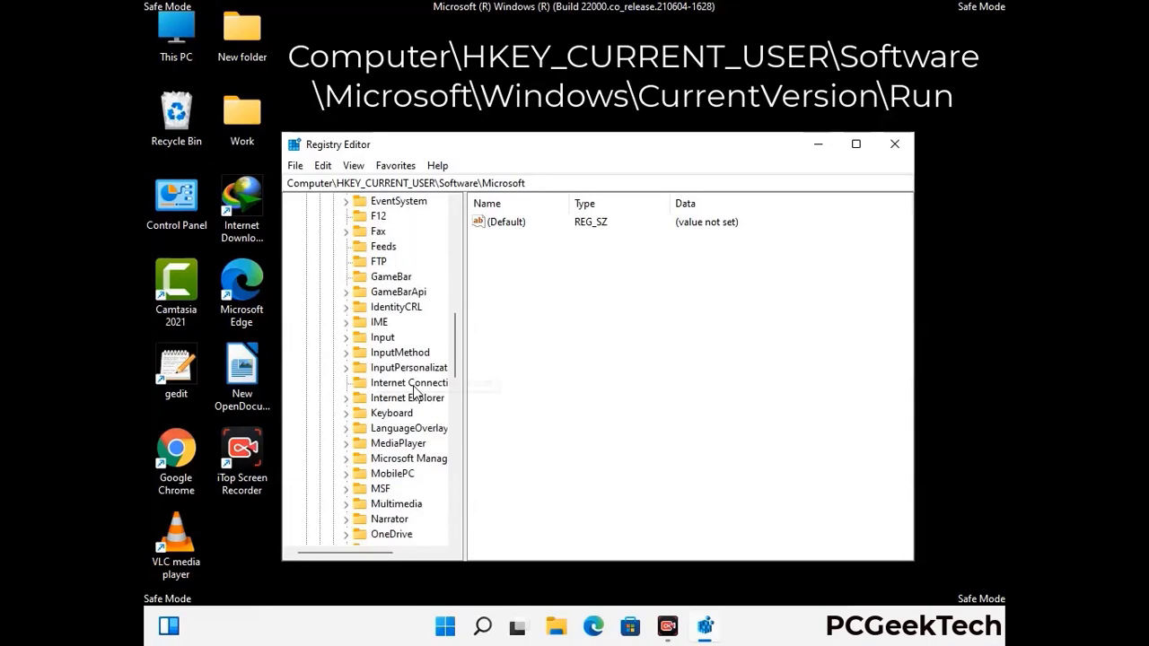
scroll(415, 392, down, 2)
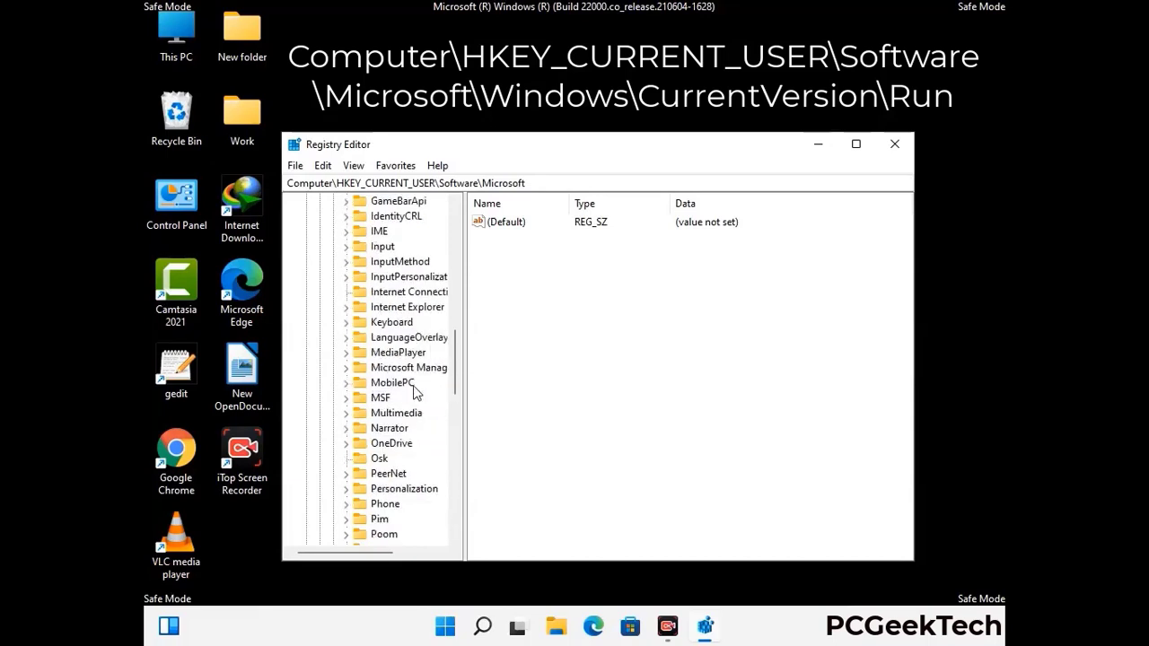
scroll(416, 393, down, 7)
scroll(415, 392, down, 3)
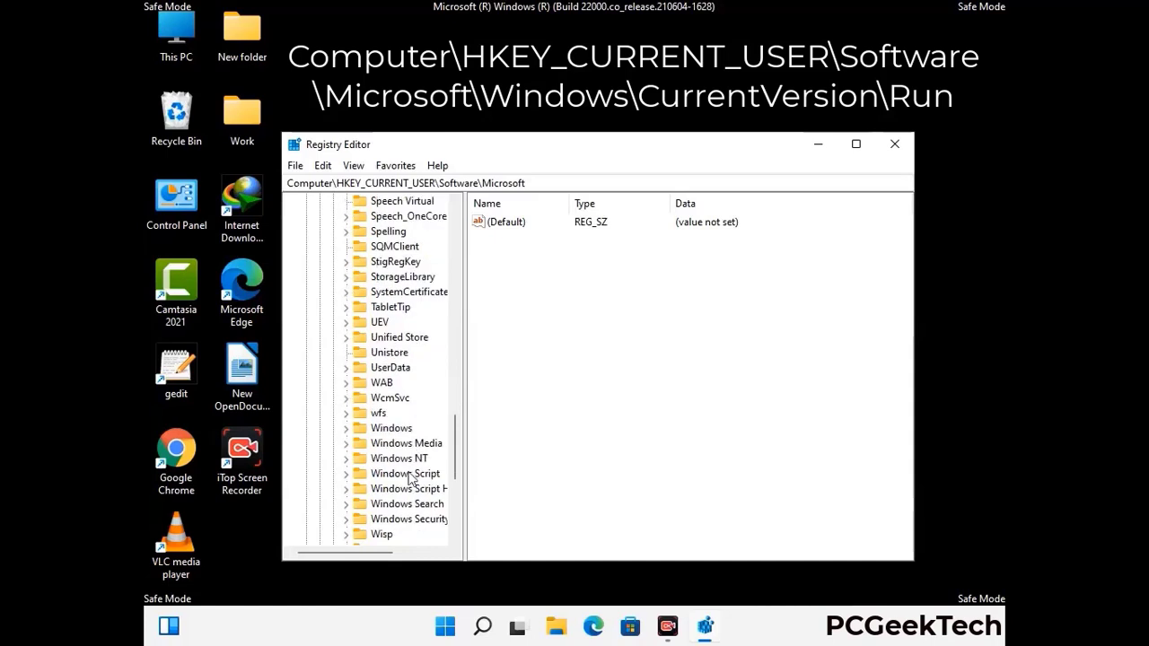
double_click(404, 429)
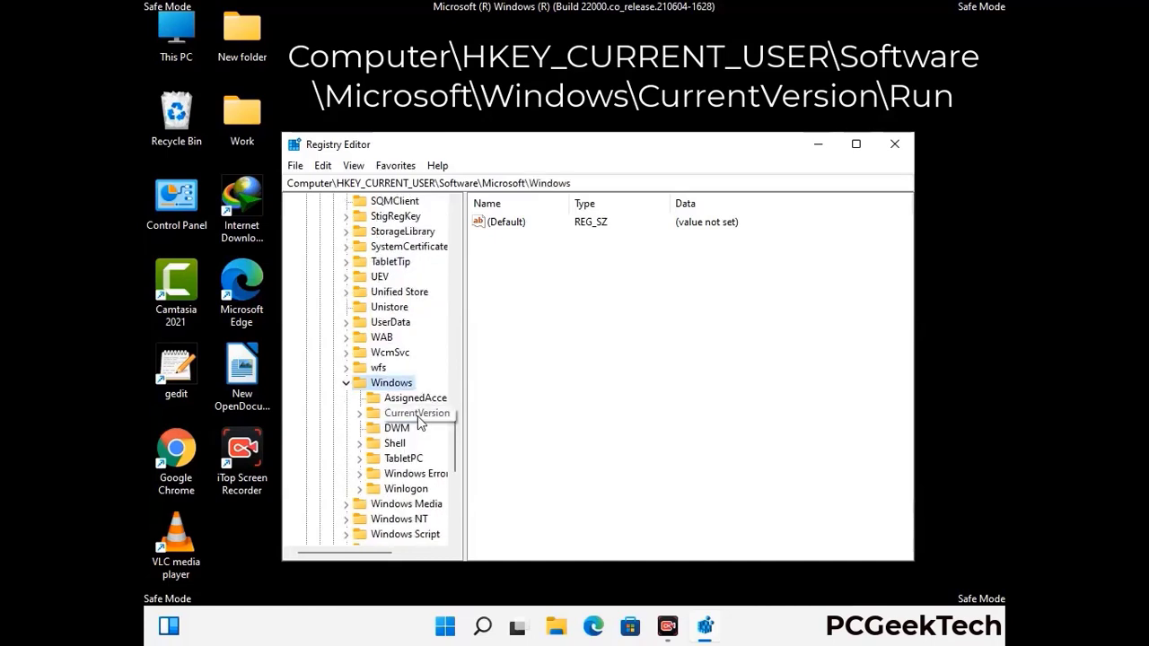
double_click(417, 415)
scroll(413, 390, down, 5)
scroll(411, 391, down, 4)
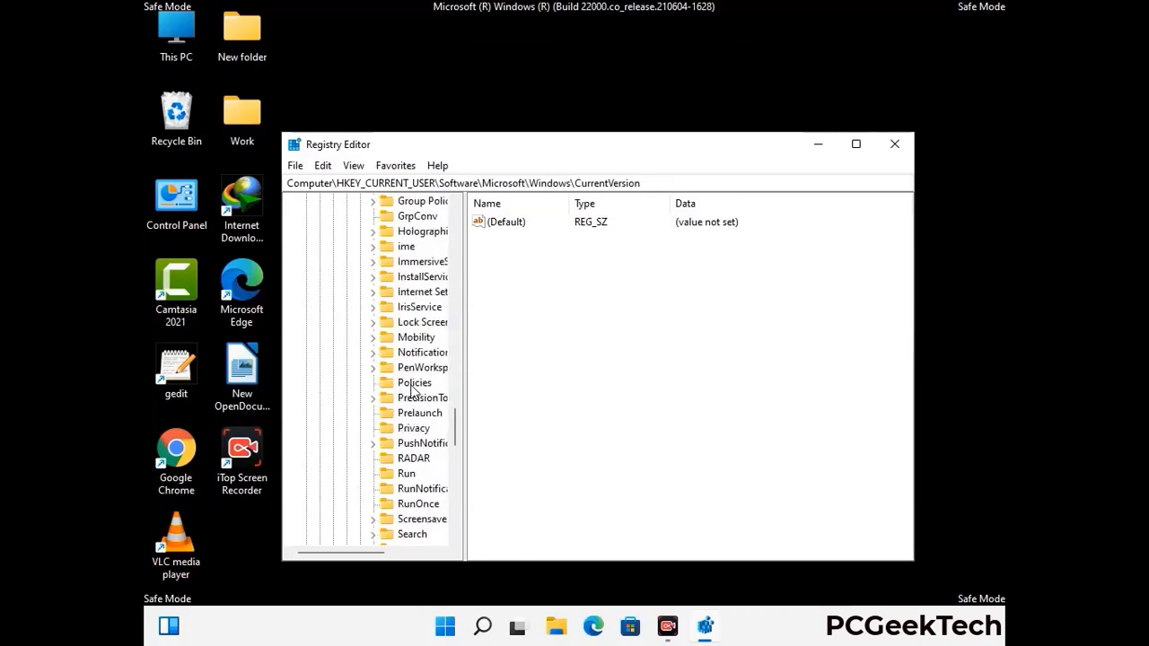
scroll(411, 391, down, 1)
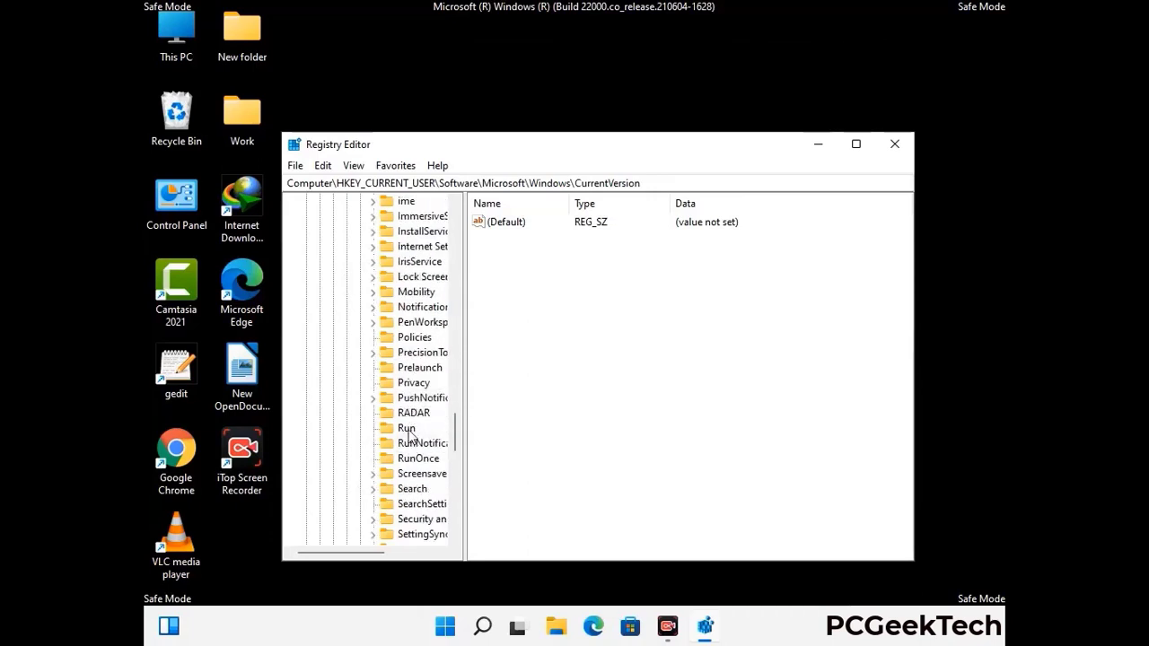
click(407, 429)
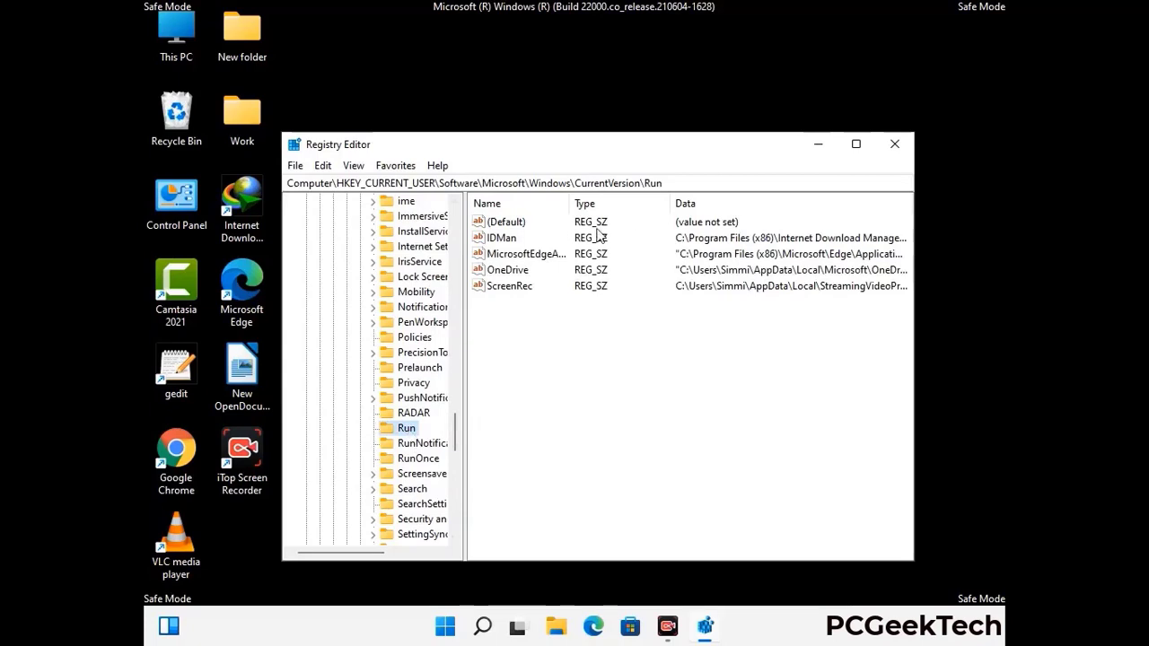
- Delete the ScreenRec value from the Run key, confirming the deletion
click(508, 288)
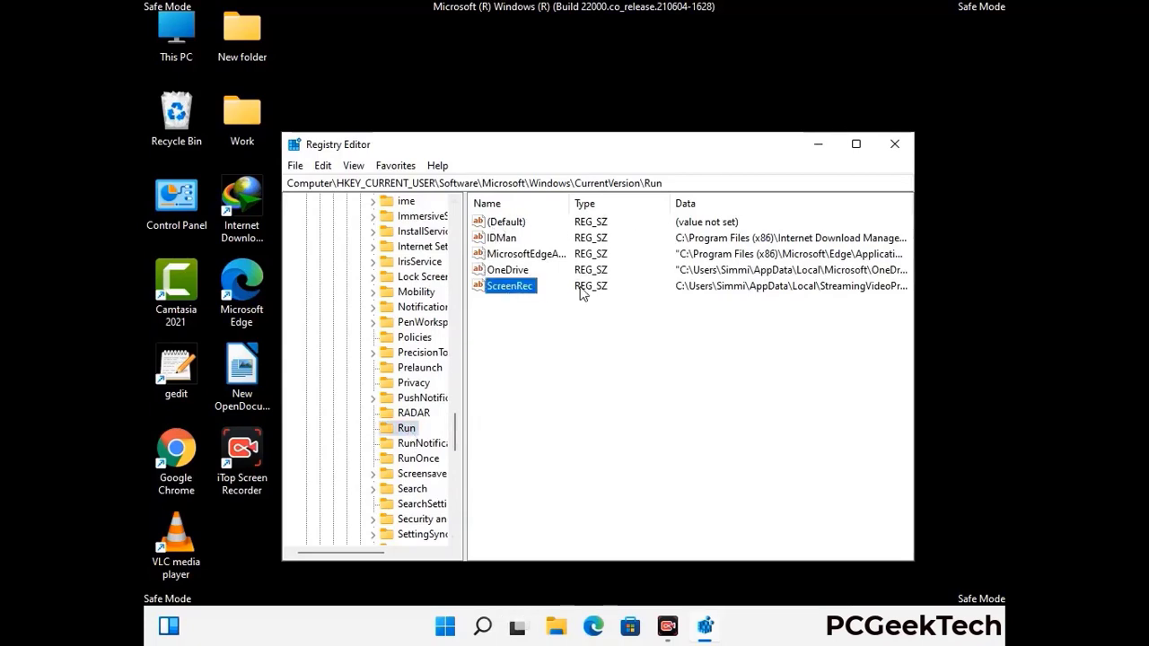
click(515, 289)
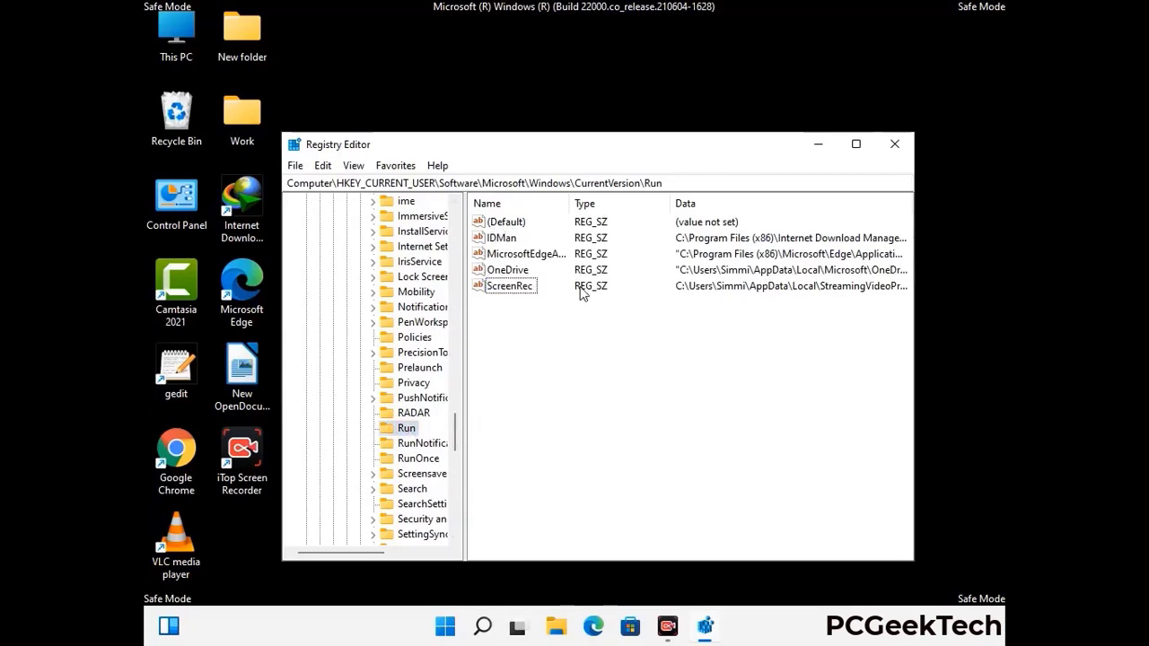
right_click(519, 293)
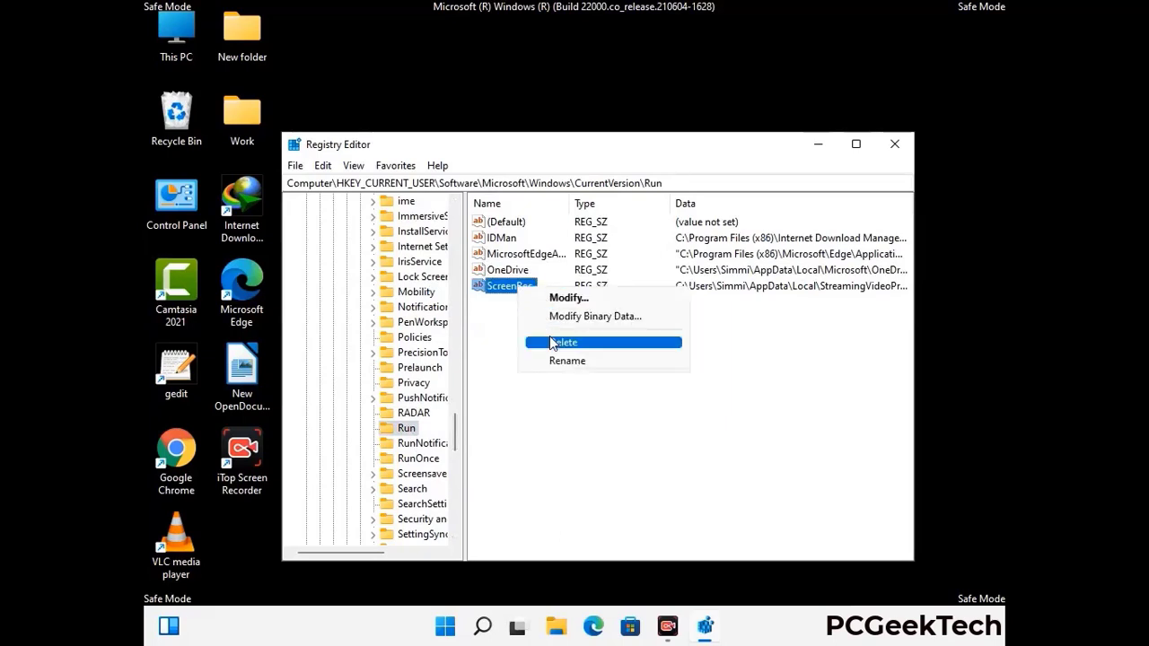
click(550, 340)
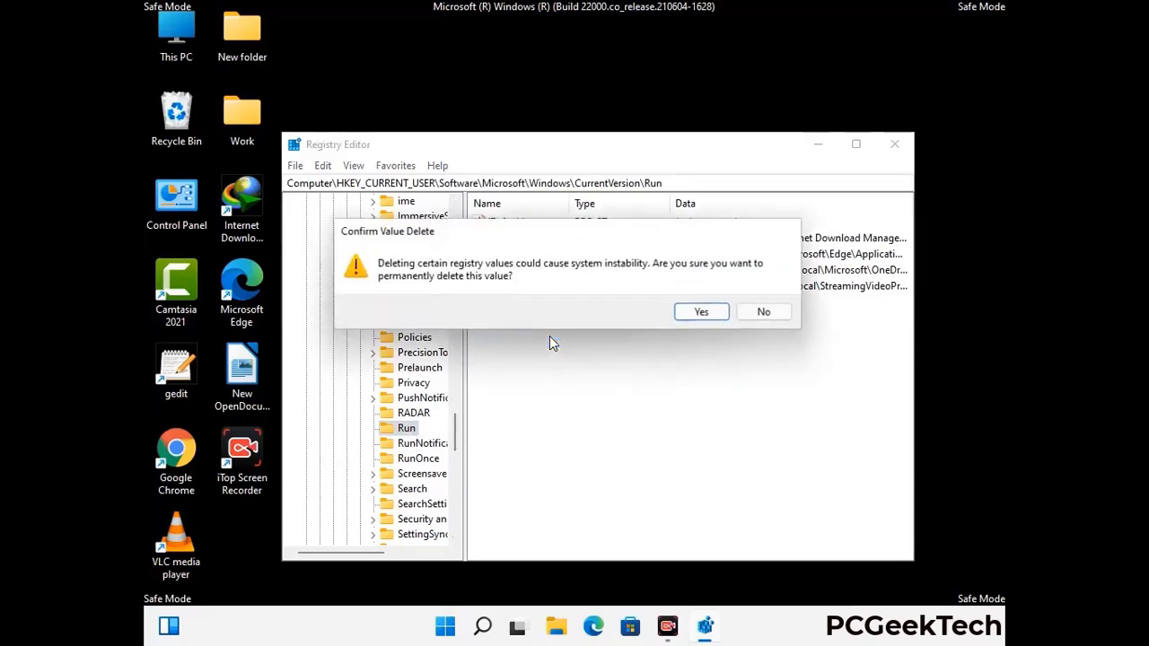
click(702, 312)
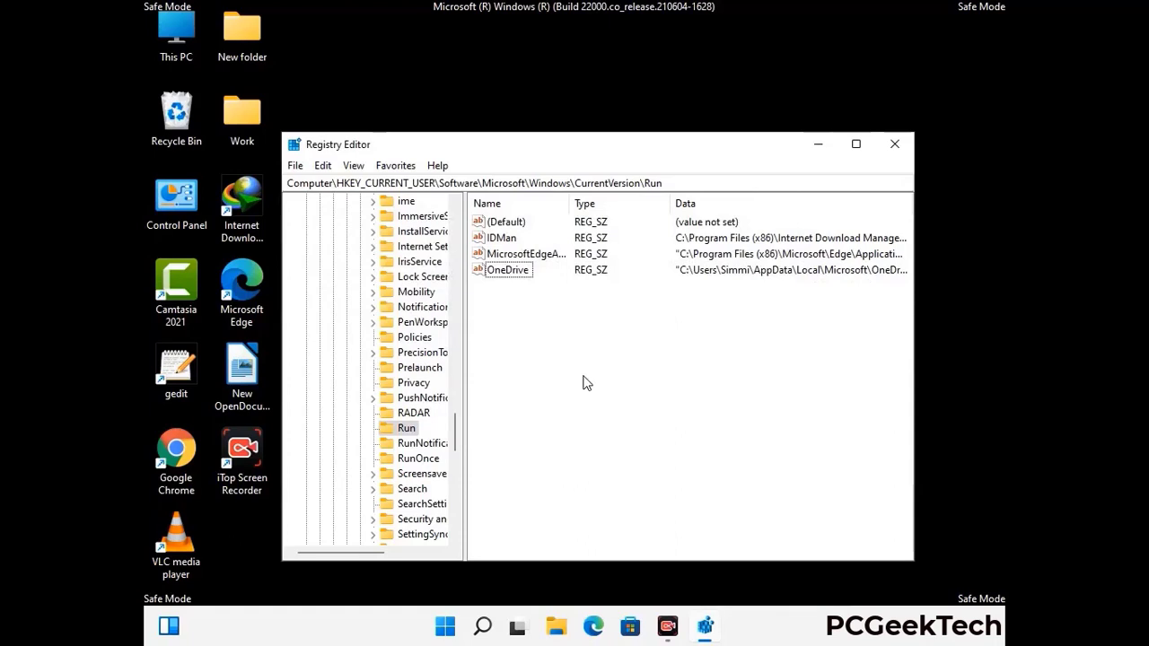
- Search the registry for 'Virus Name', stop the search, and close Registry Editor
key(ctrl+f)
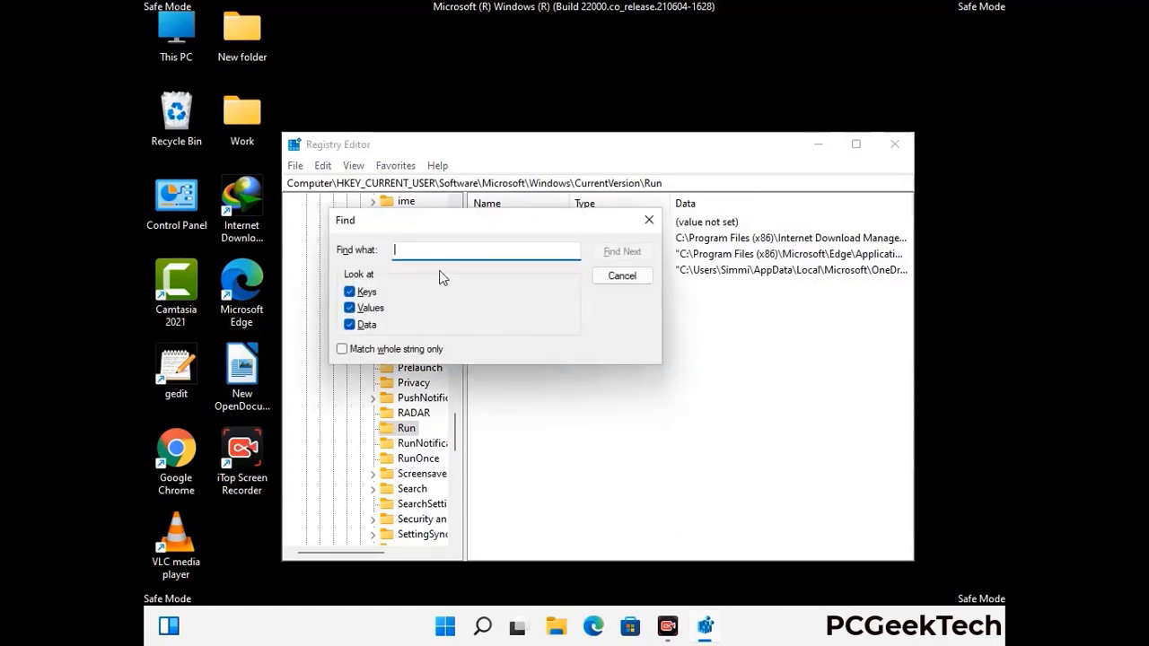
text(Virus Name)
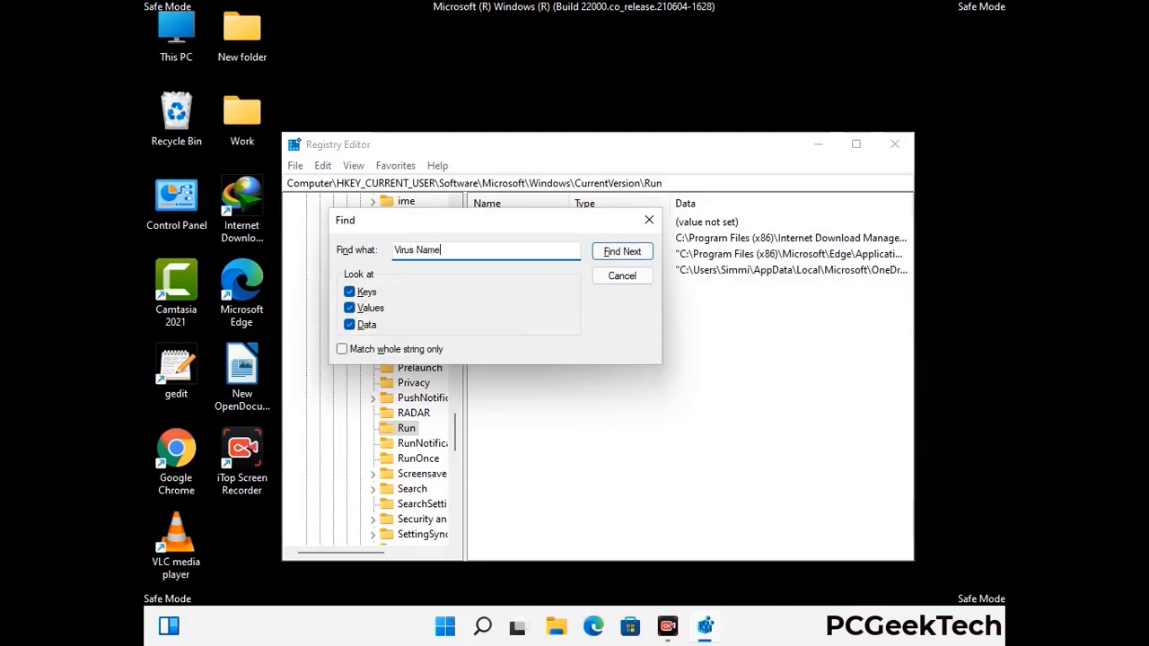
click(610, 255)
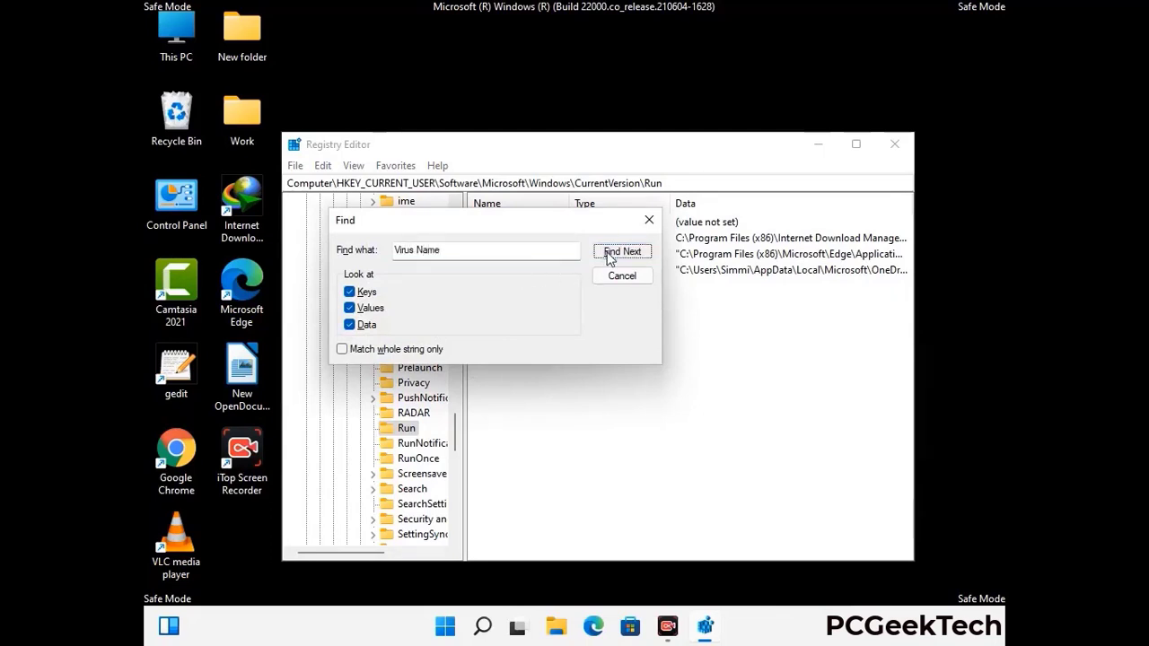
click(610, 255)
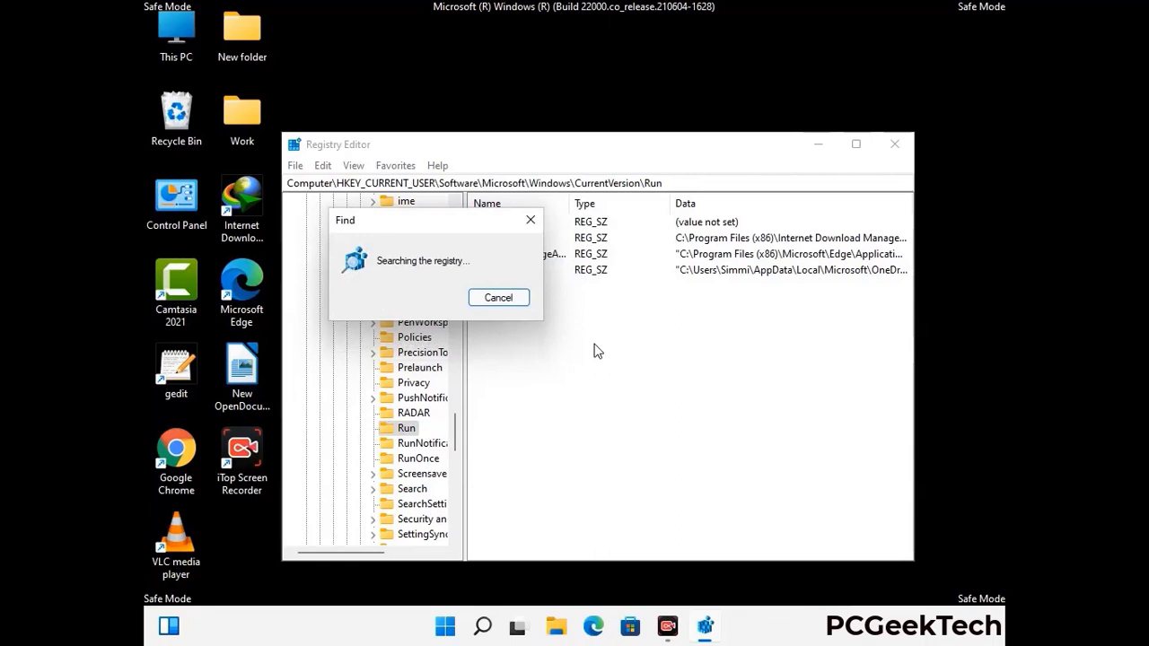
click(538, 223)
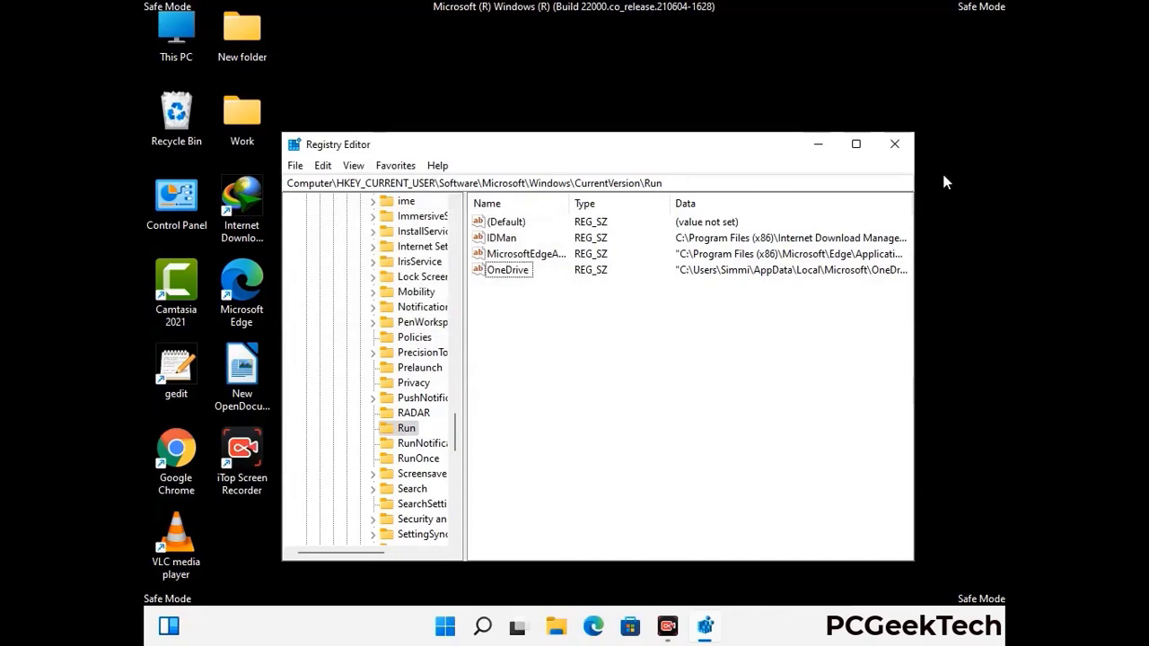
click(895, 144)
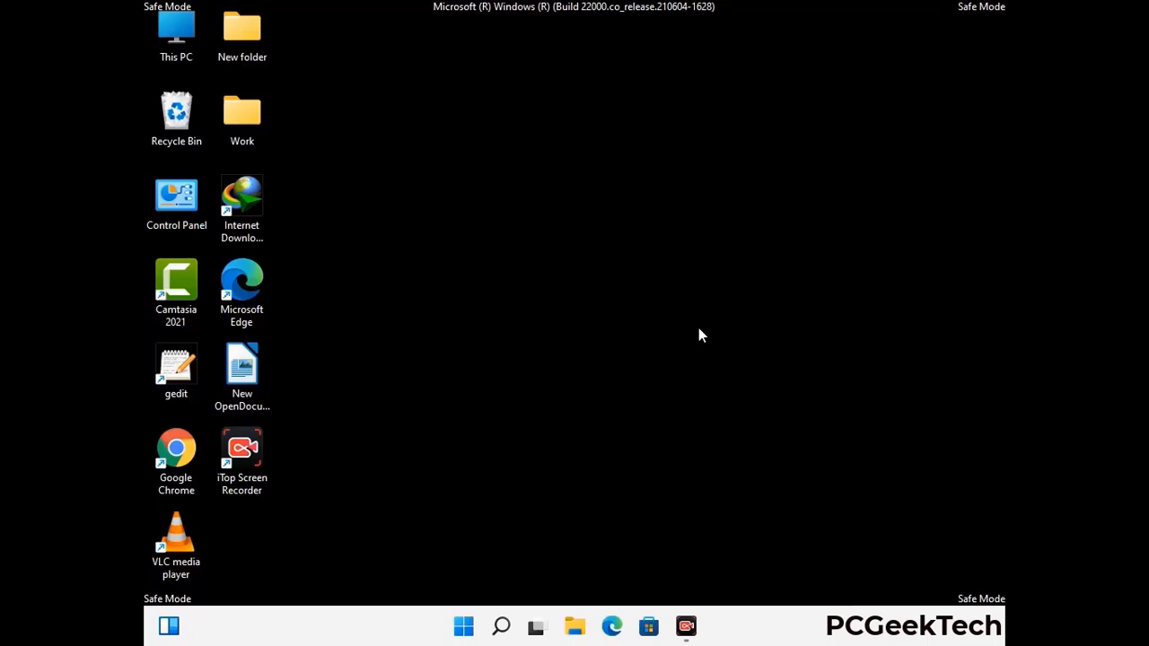
- Run msconfig and untick Safe boot on the System Configuration Boot tab
key(super+r)
drag(334, 414, 587, 174)
text(ms)
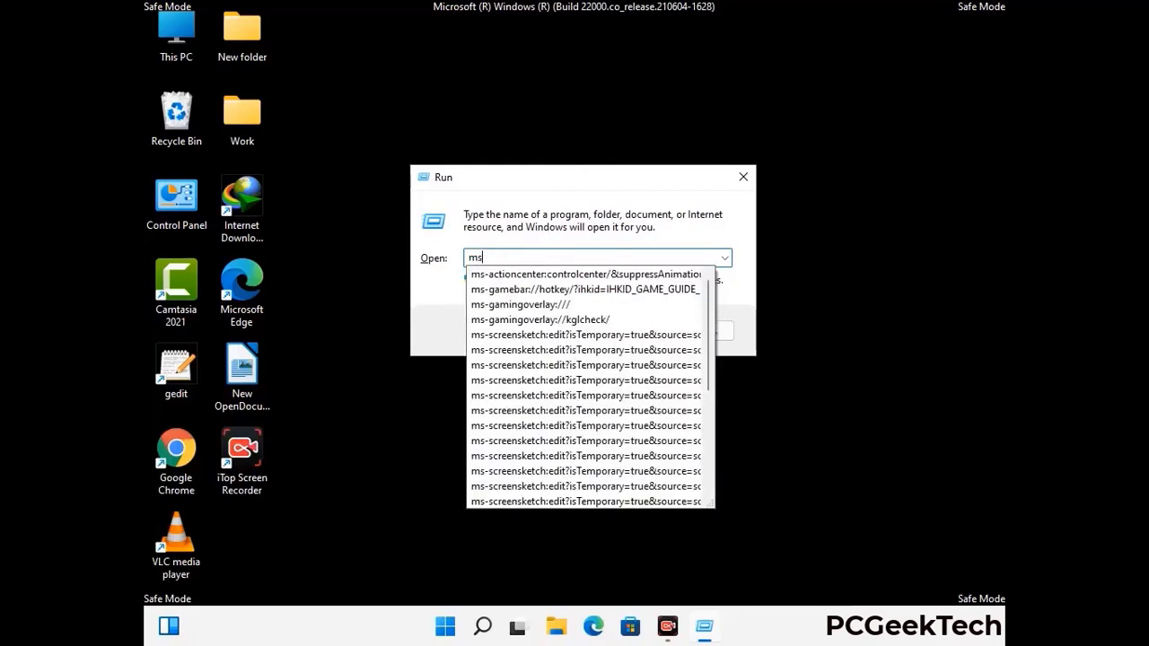
text(config)
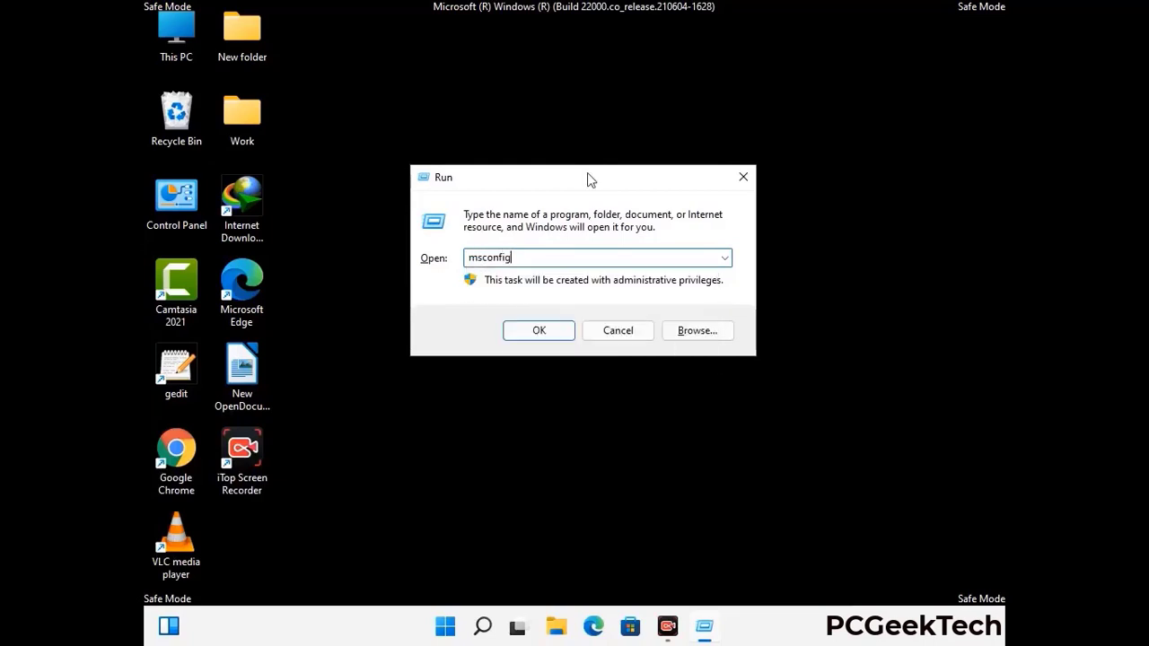
click(531, 330)
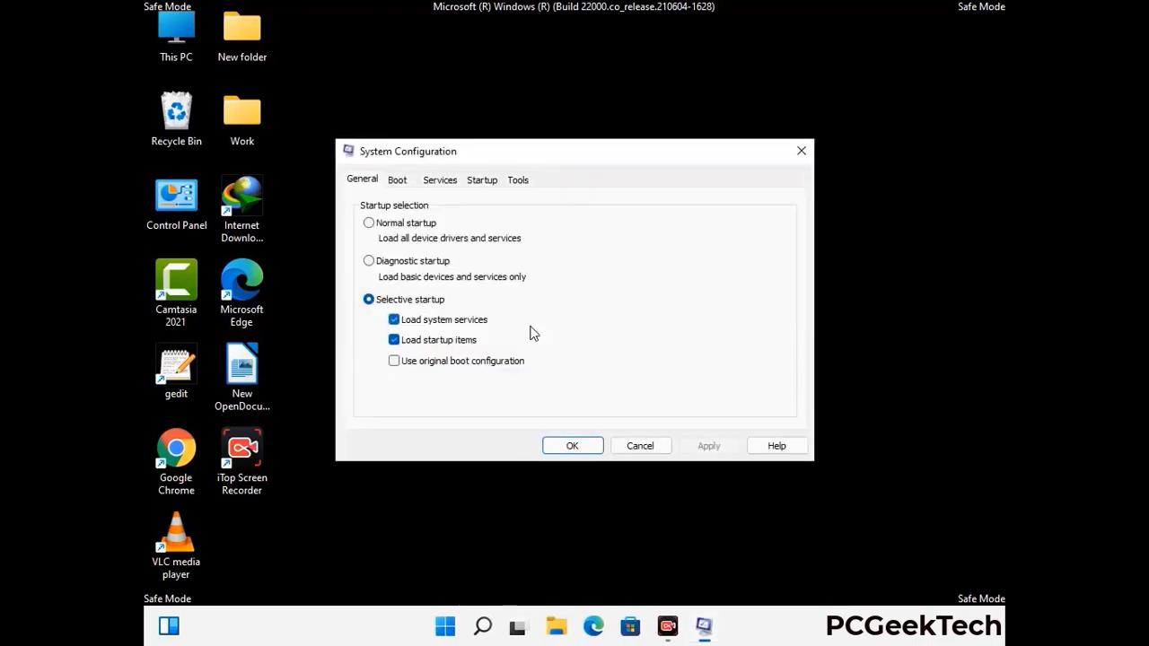
click(398, 179)
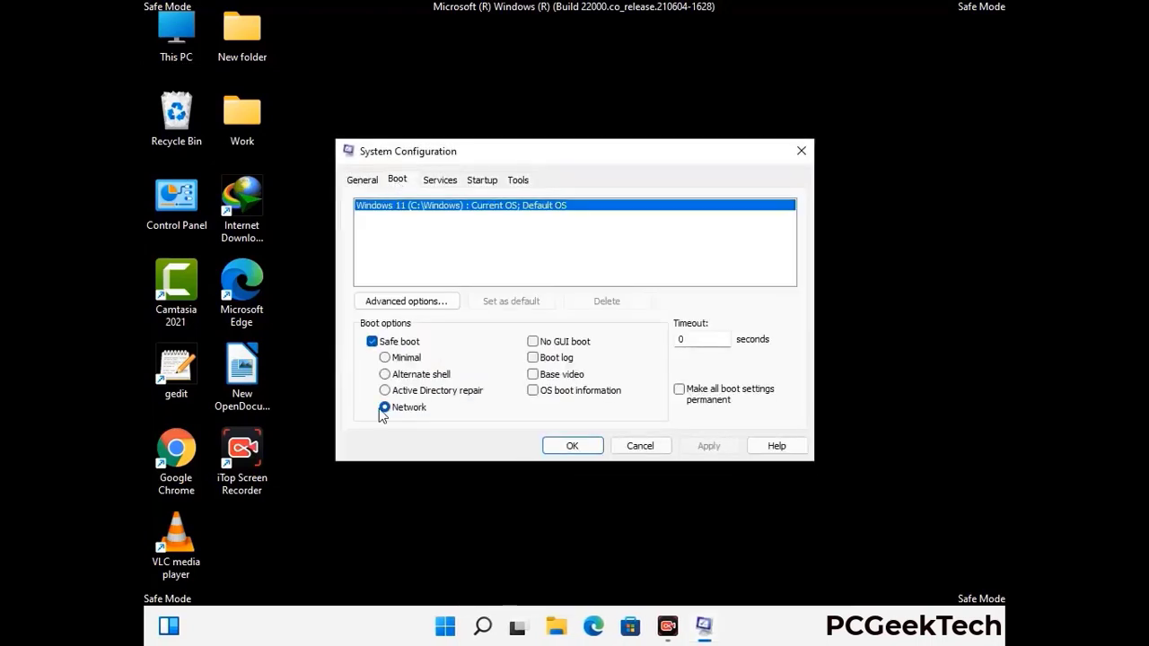
click(371, 342)
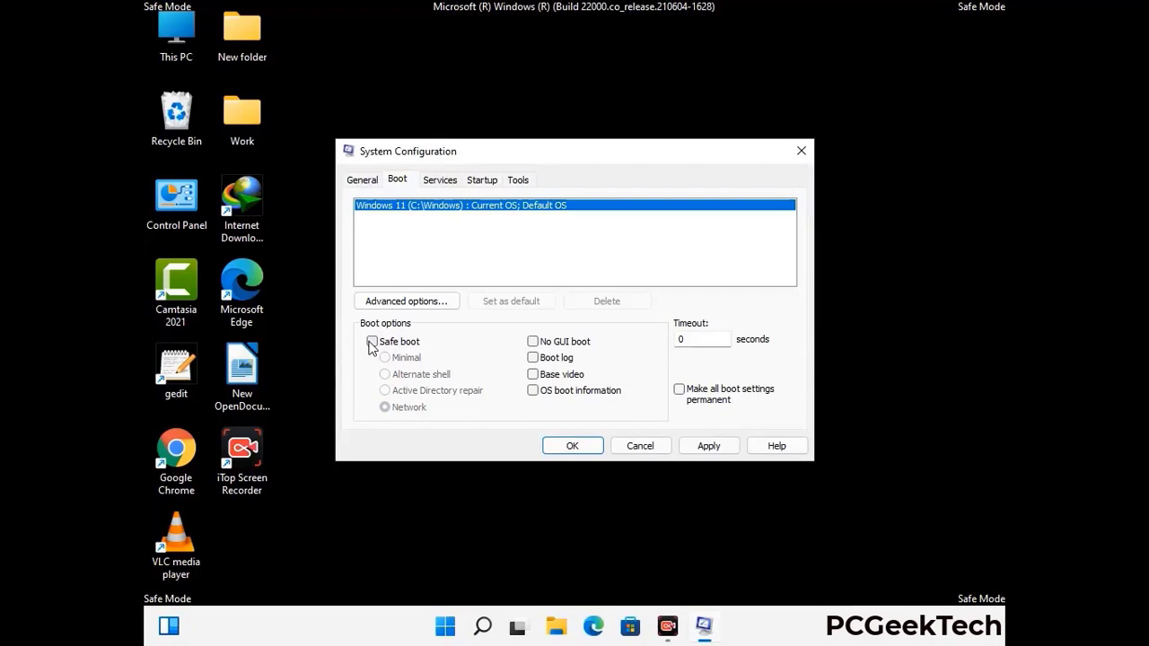